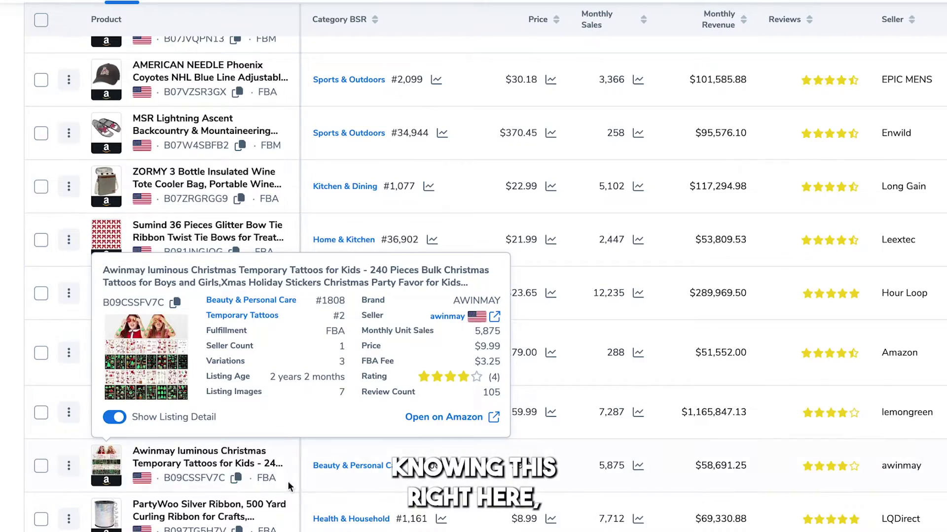
scroll(288, 481, down, 3)
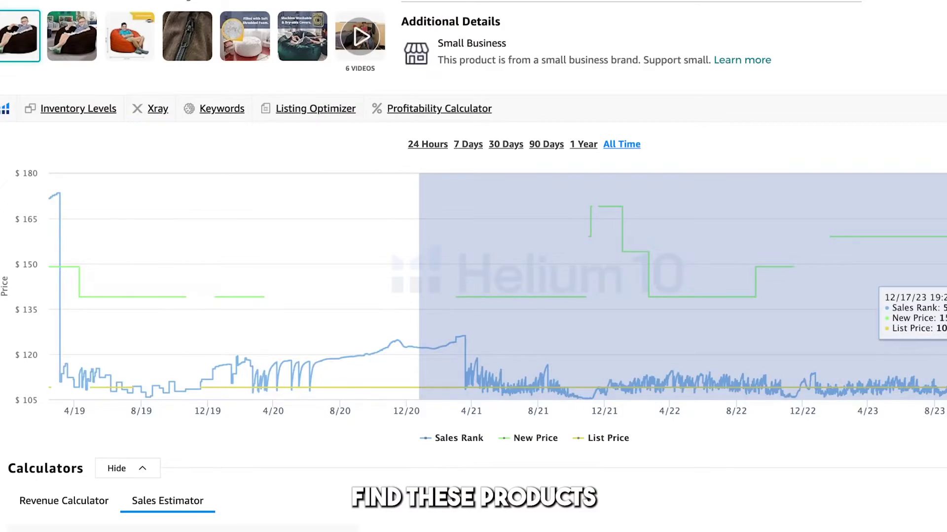
drag(944, 305, 942, 305)
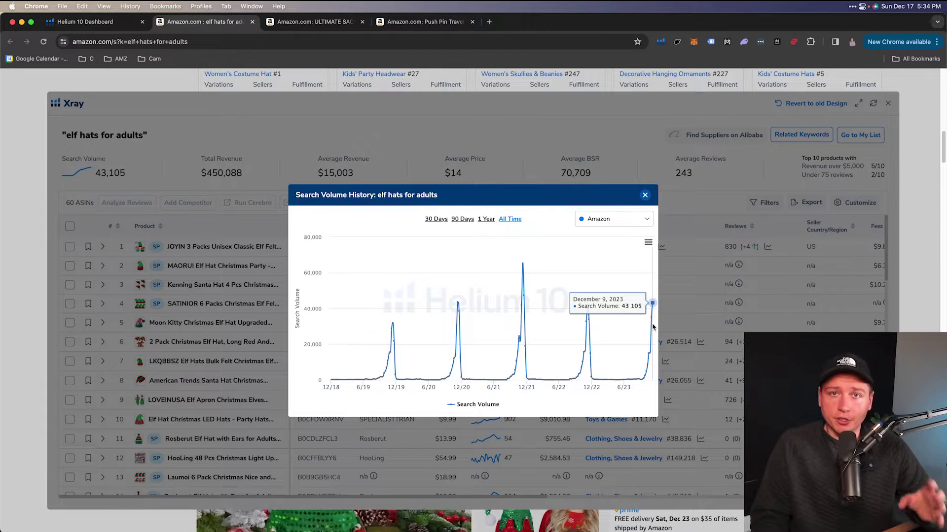
Step: Switch to the Helium 10 dashboard and open the Black Box product research tool
click(85, 21)
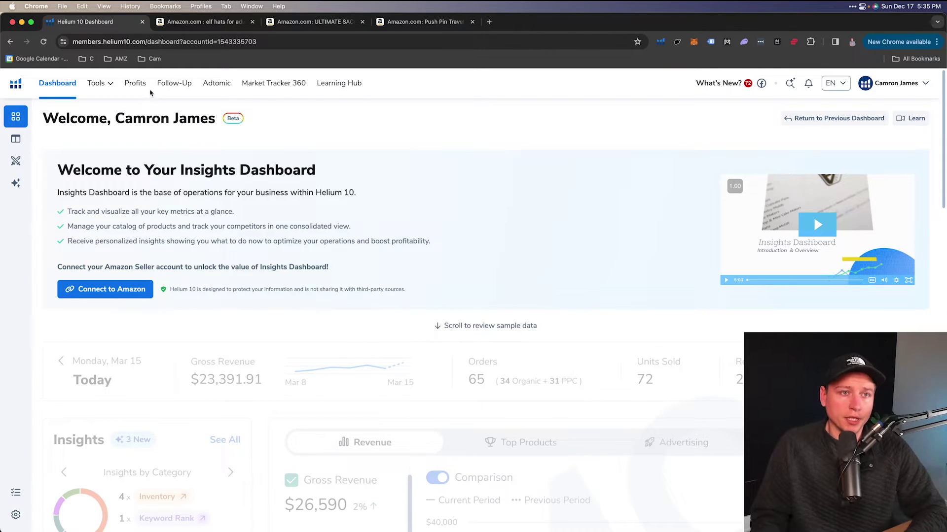
click(109, 87)
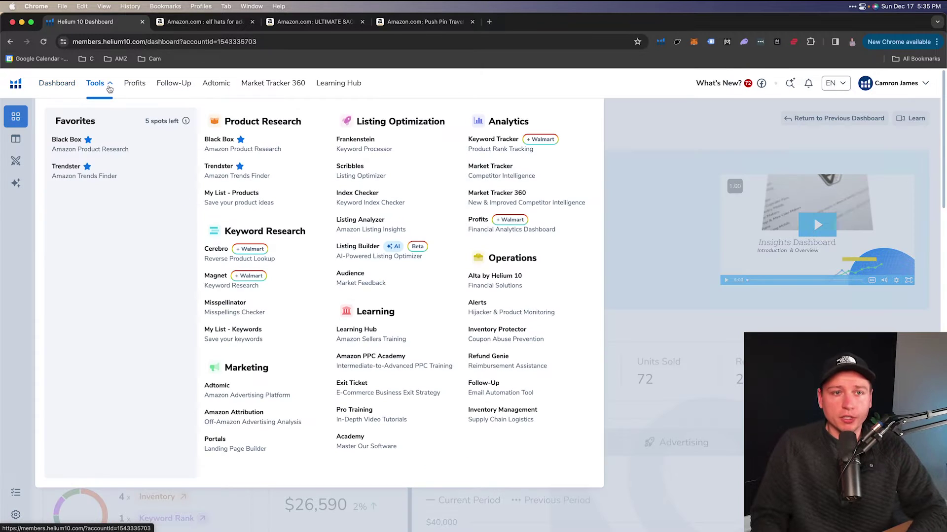
click(224, 149)
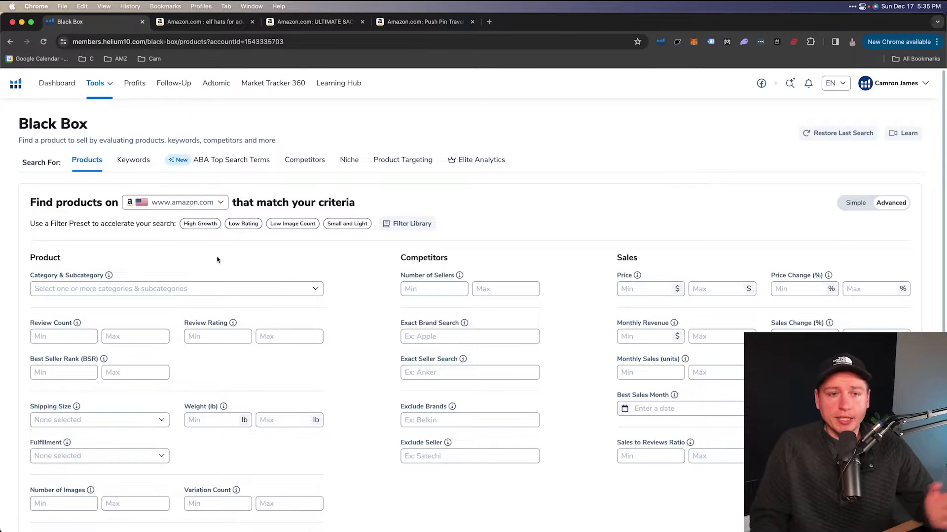
scroll(212, 252, down, 2)
scroll(195, 223, up, 2)
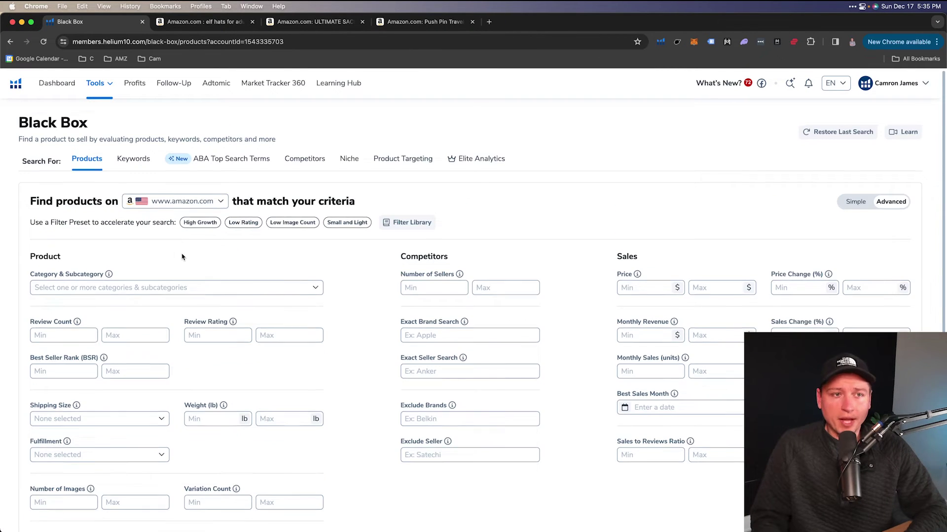
Step: Add Arts, Crafts & Sewing, Baby Products, and Beauty & Personal Care to the product category filter
scroll(106, 171, down, 2)
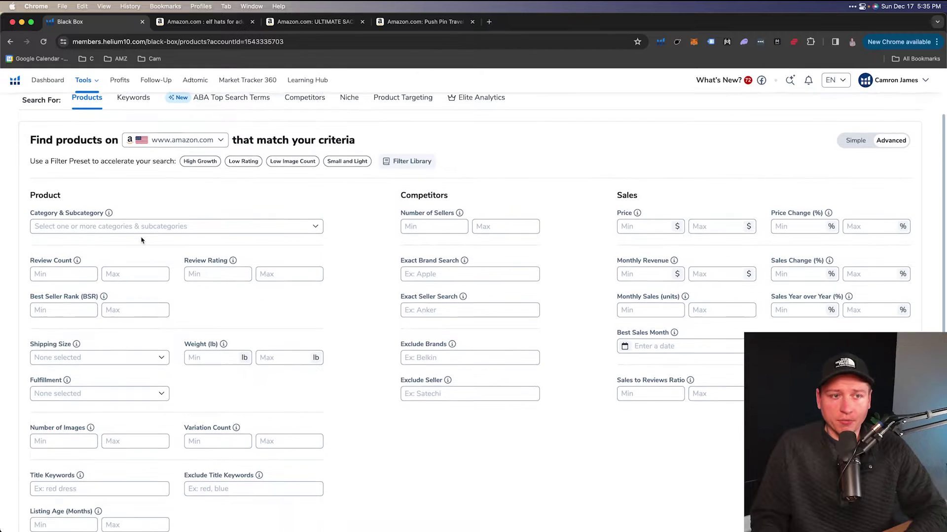
click(50, 225)
scroll(57, 280, down, 1)
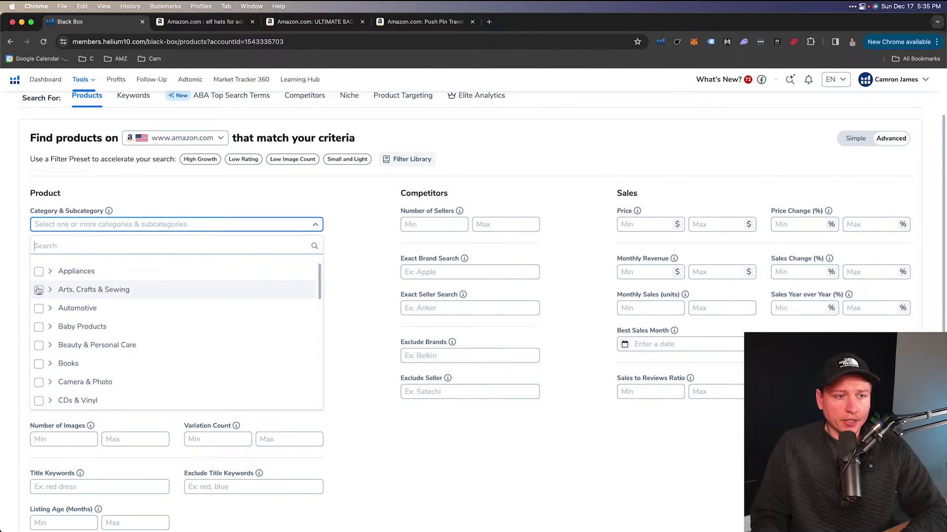
click(59, 286)
scroll(67, 303, down, 1)
scroll(67, 302, down, 2)
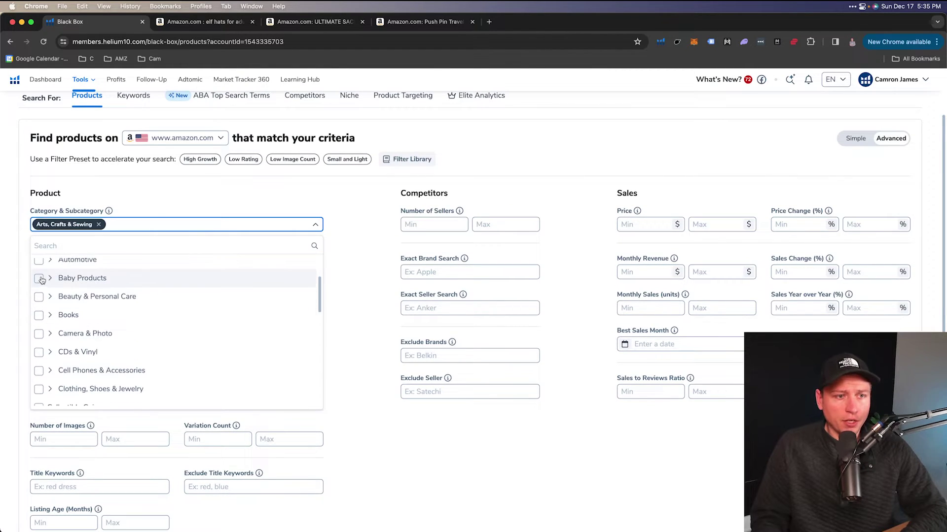
click(64, 278)
click(64, 297)
scroll(64, 313, down, 1)
scroll(64, 314, down, 5)
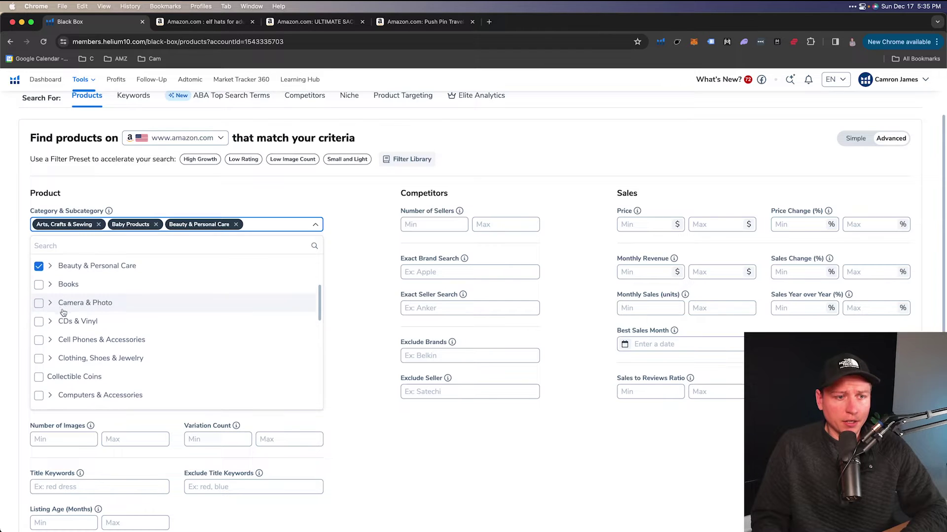
Step: Add Health & Household, Home & Kitchen, Industrial & Scientific, Kitchen & Dining, and Office Products to the category filter
scroll(53, 314, down, 2)
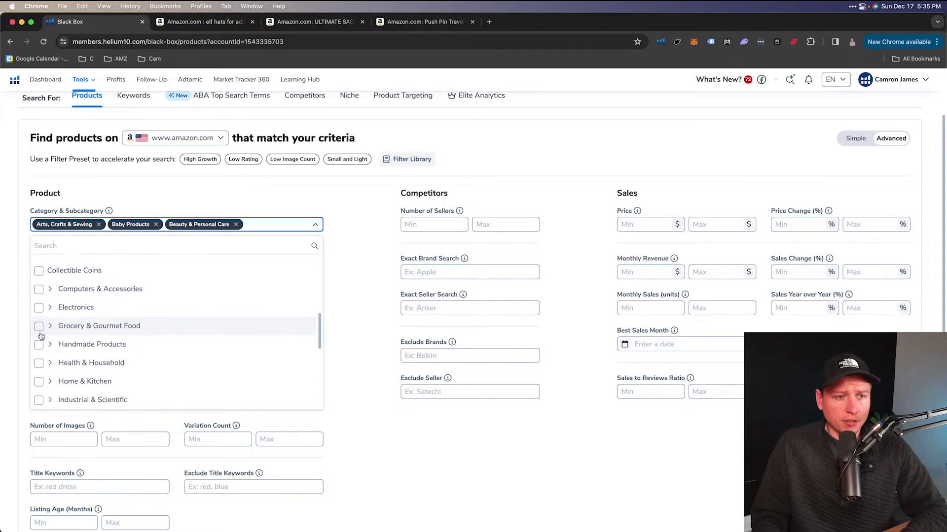
scroll(41, 341, down, 1)
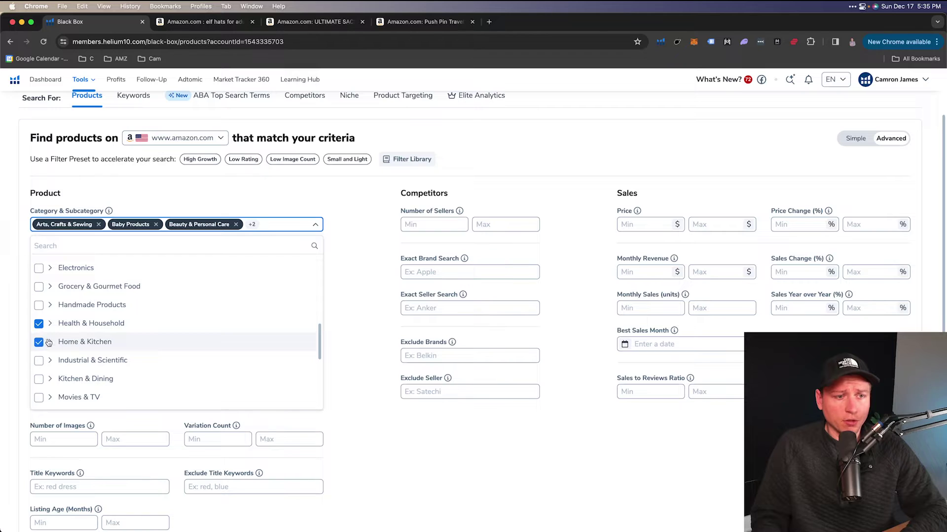
scroll(42, 341, down, 1)
scroll(50, 330, down, 3)
click(38, 307)
scroll(39, 311, down, 2)
click(39, 328)
scroll(37, 327, down, 1)
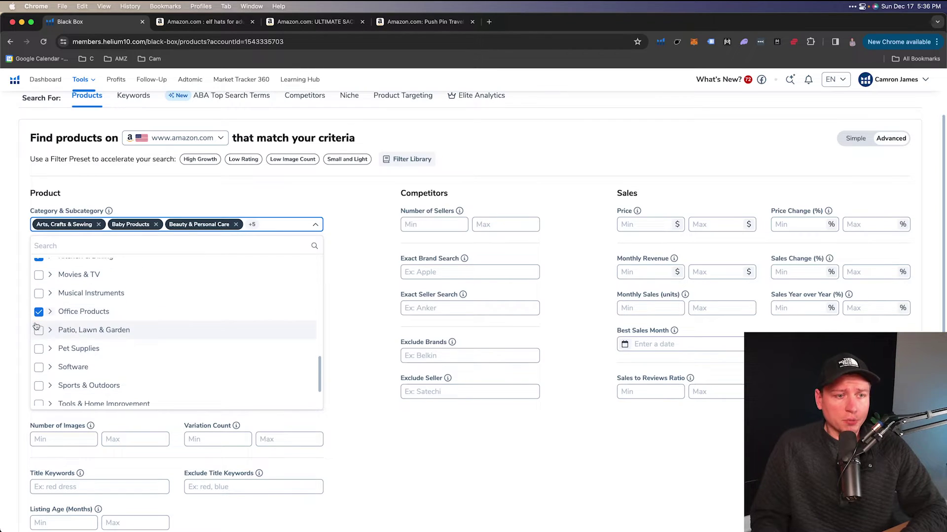
Step: Add Patio, Lawn & Garden, Pet Supplies, Sports & Outdoors, Tools & Home Improvement, and Toys & Games, then review the category selection
scroll(51, 364, down, 1)
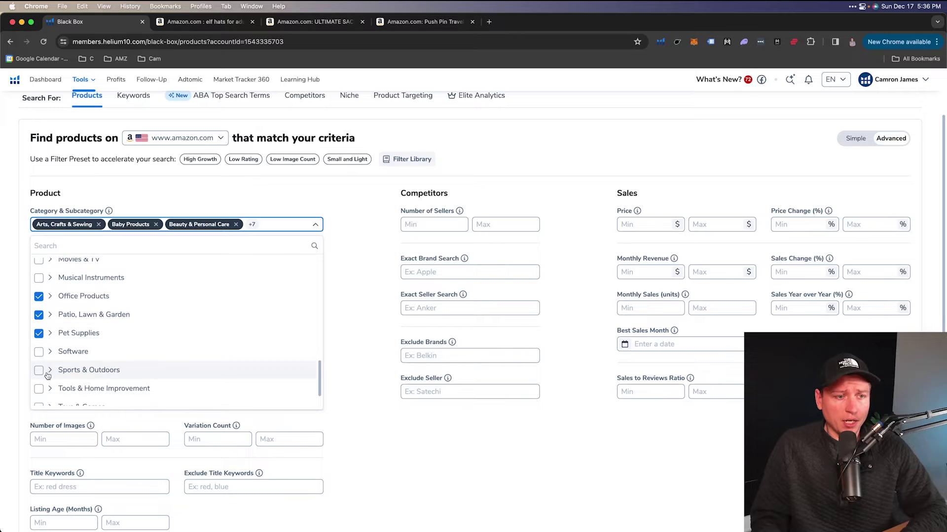
scroll(42, 369, down, 2)
click(39, 362)
scroll(52, 378, up, 5)
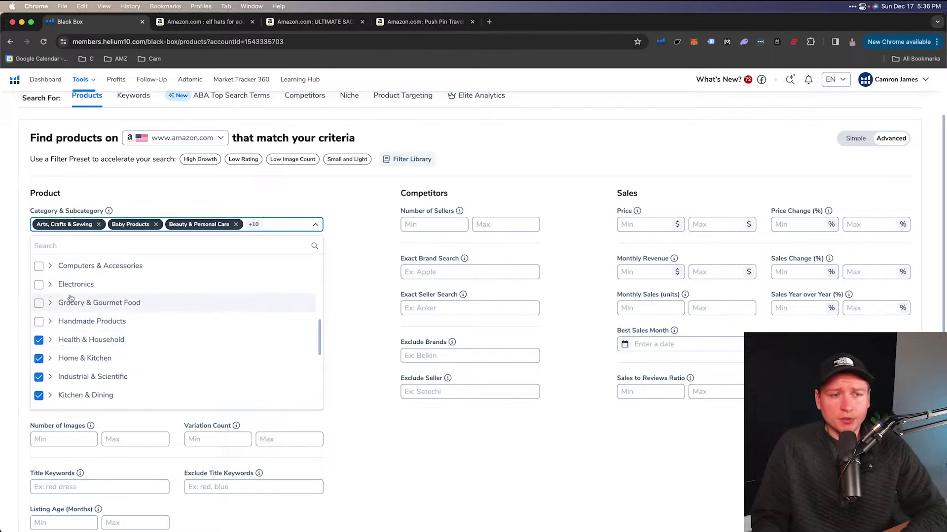
scroll(69, 300, up, 2)
scroll(79, 286, up, 3)
scroll(86, 316, down, 4)
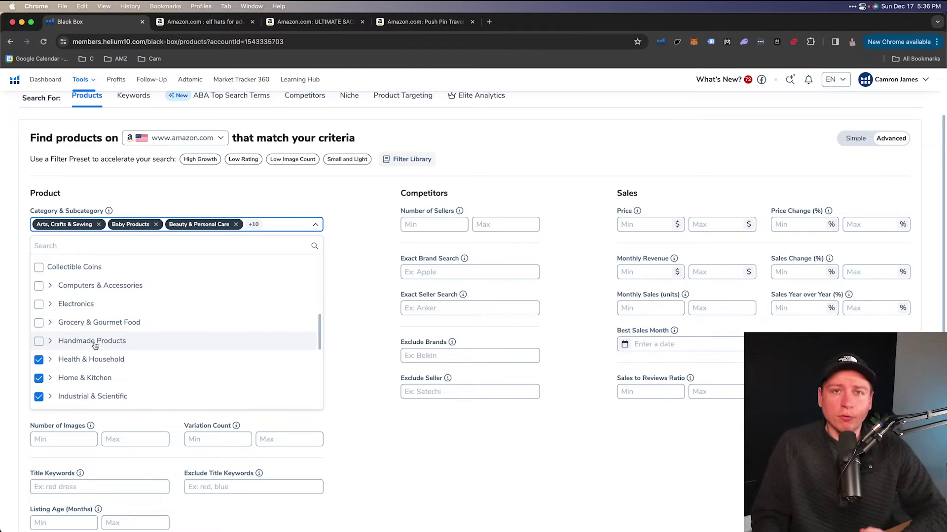
scroll(95, 344, down, 5)
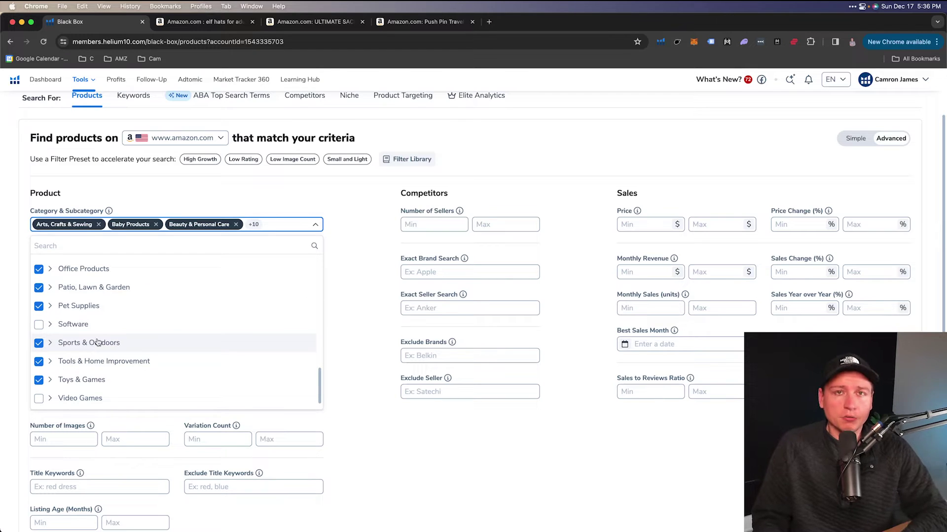
click(166, 194)
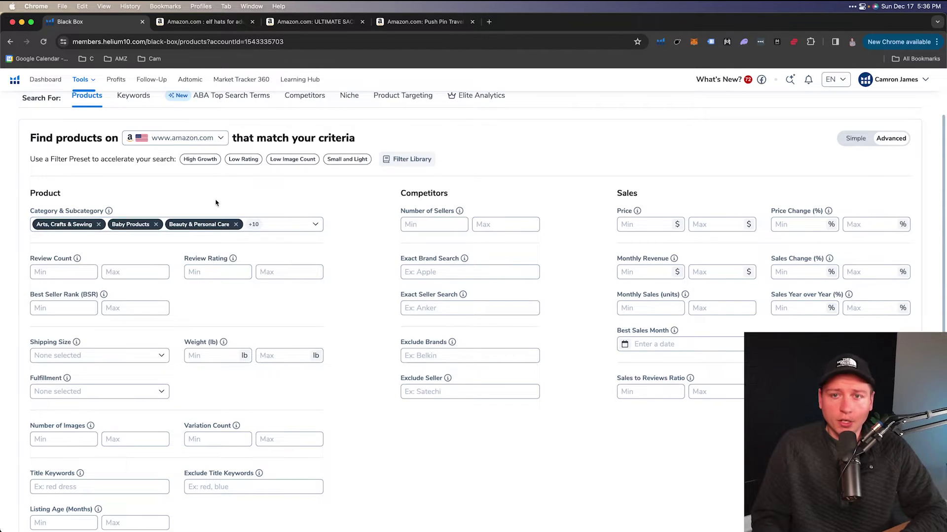
Step: Set the minimum monthly revenue filter to $50000 and leave the maximum empty
scroll(626, 207, down, 3)
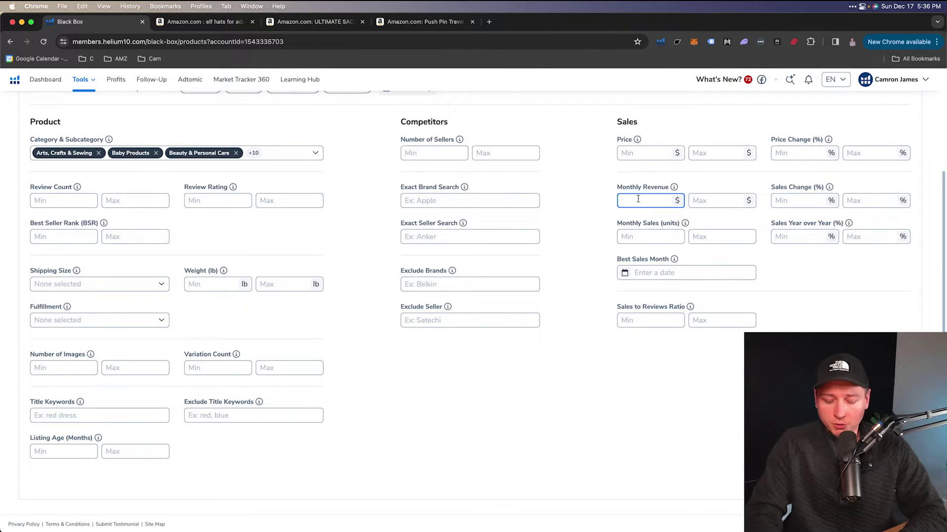
text(50000)
click(708, 200)
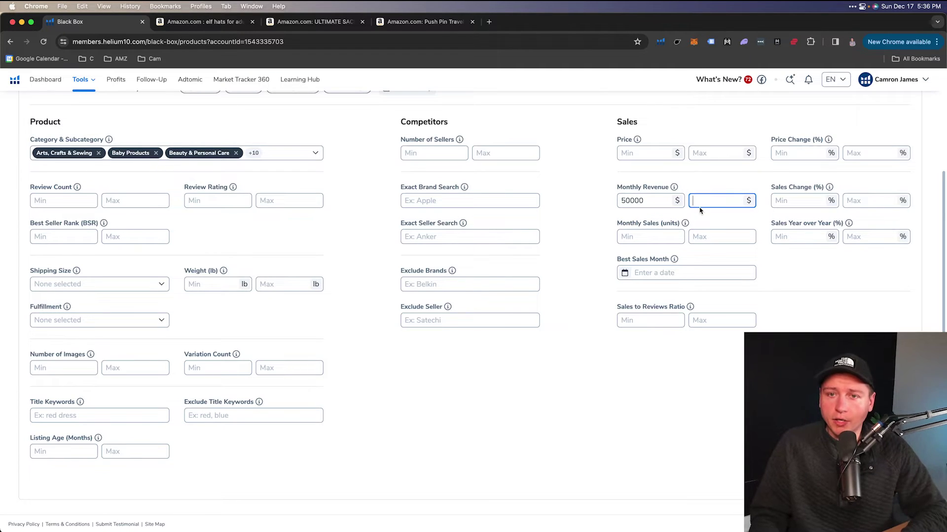
Step: Set the best sales month filter to December 2023
drag(616, 261, 665, 260)
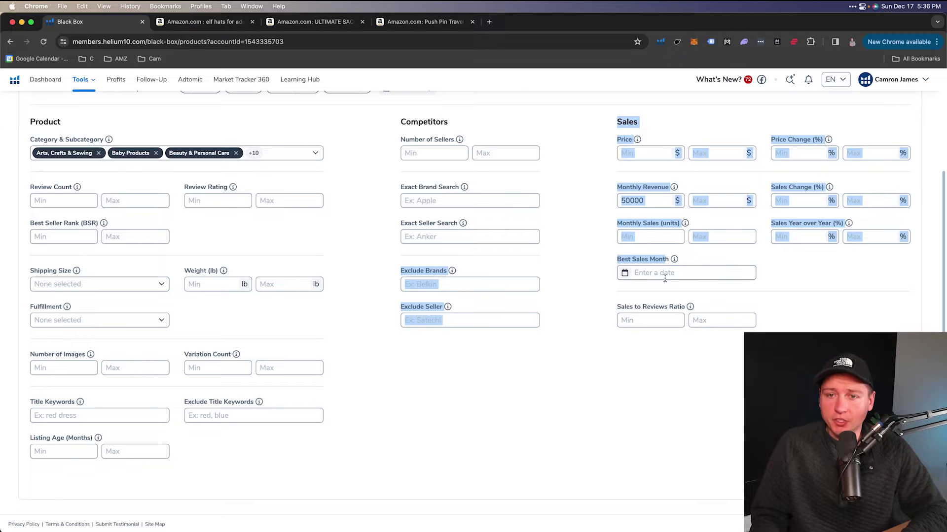
click(665, 276)
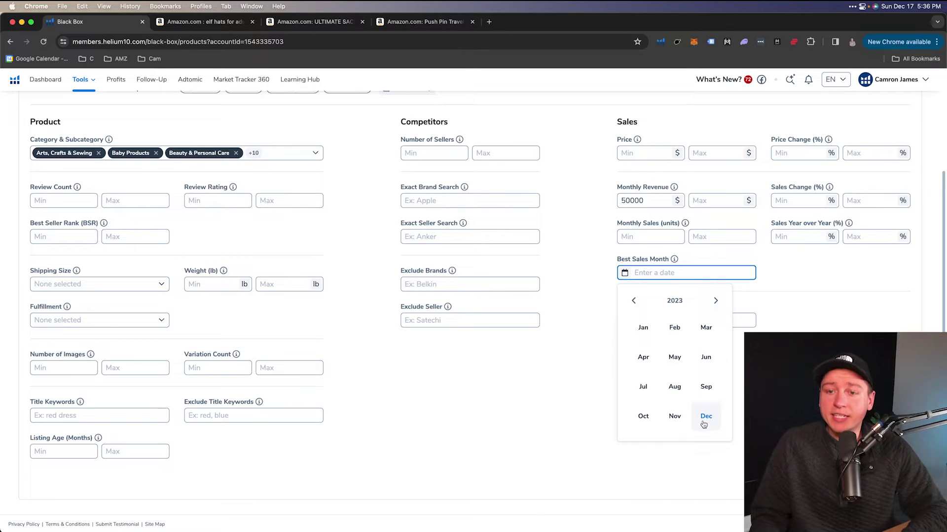
click(706, 417)
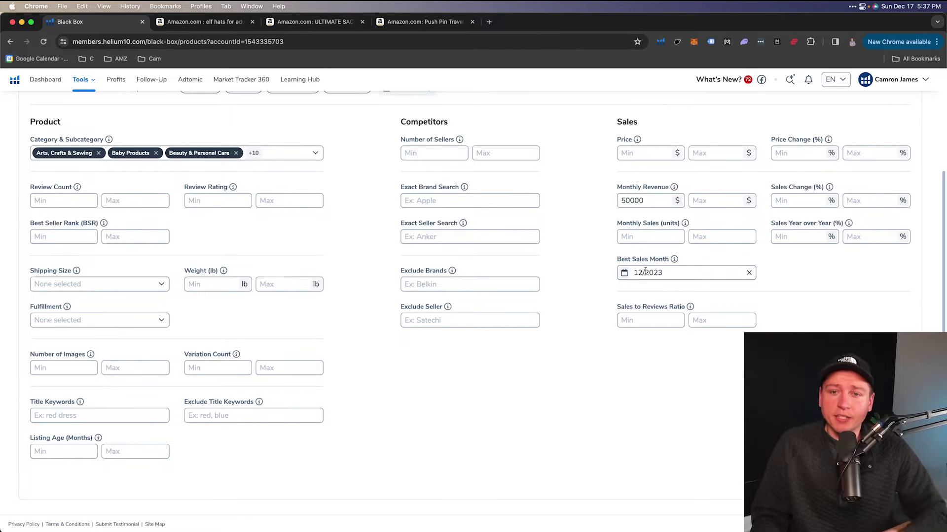
click(668, 273)
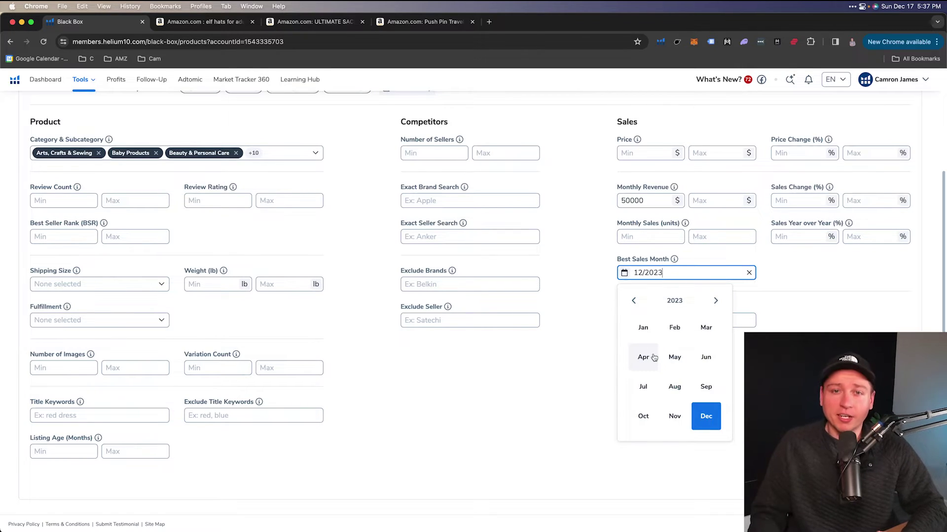
click(582, 356)
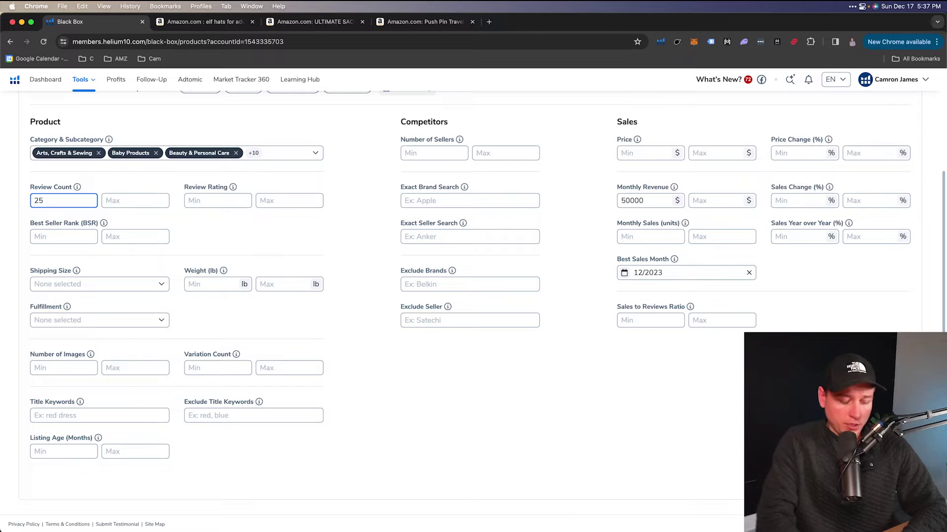
Step: Set the maximum review count to 250 and the shipping sizes to Small Standard-Size, Large Standard-Size and Small Oversize
key(Tab)
text(2)
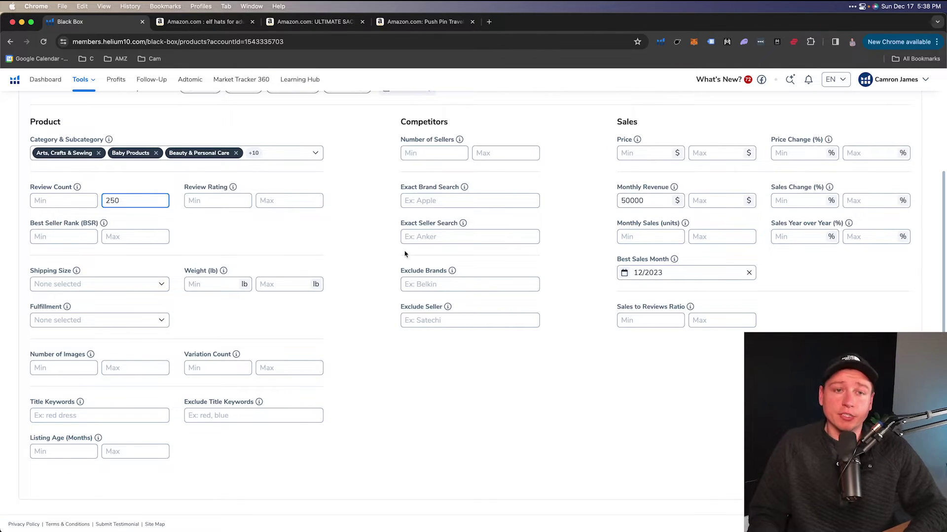
click(120, 285)
click(104, 284)
click(96, 285)
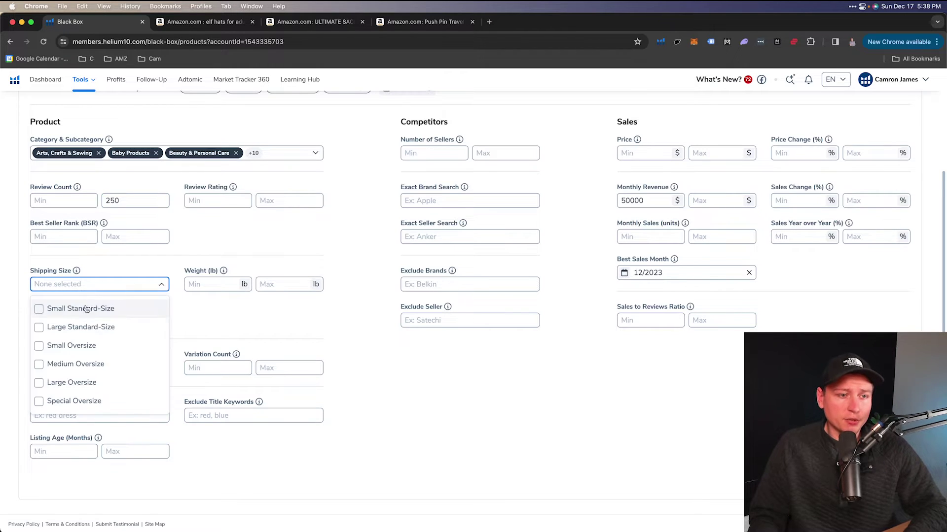
click(86, 310)
click(67, 348)
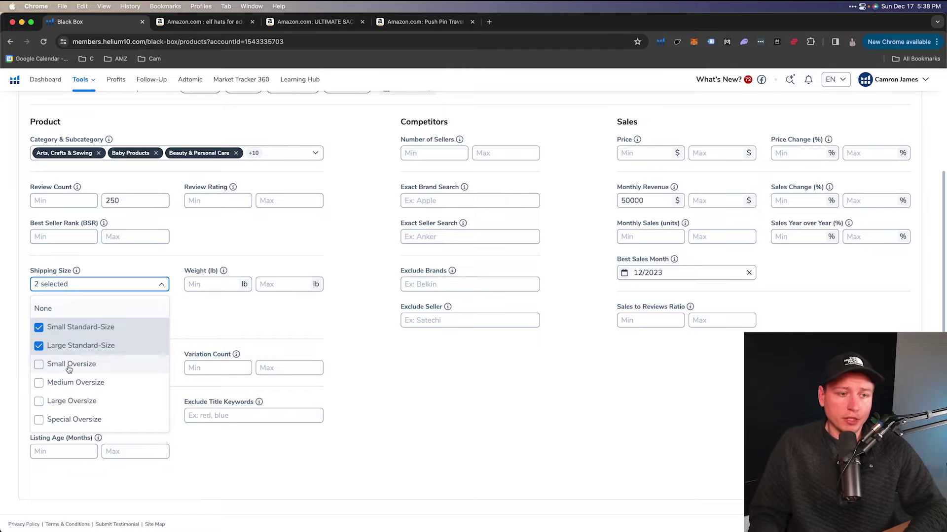
click(67, 366)
key(Tab)
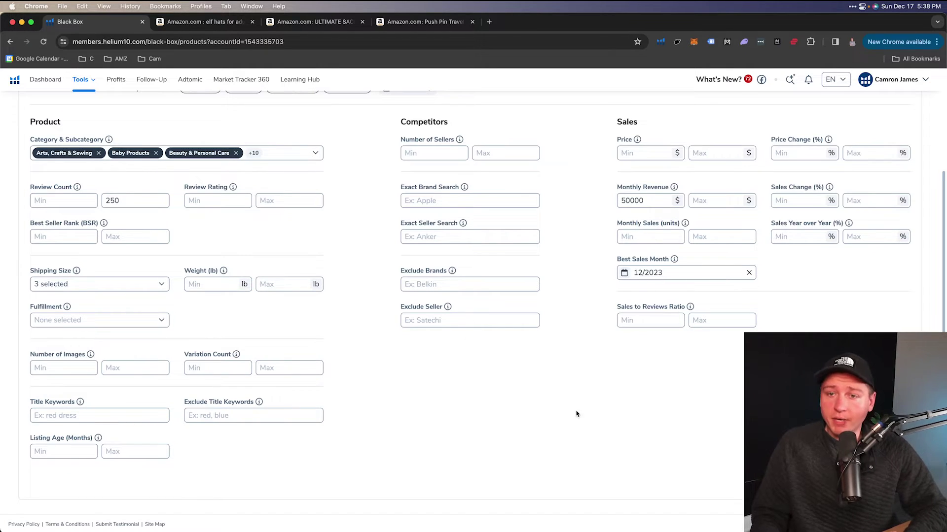
Step: Run the product search with these filters and look through the matching products
click(890, 478)
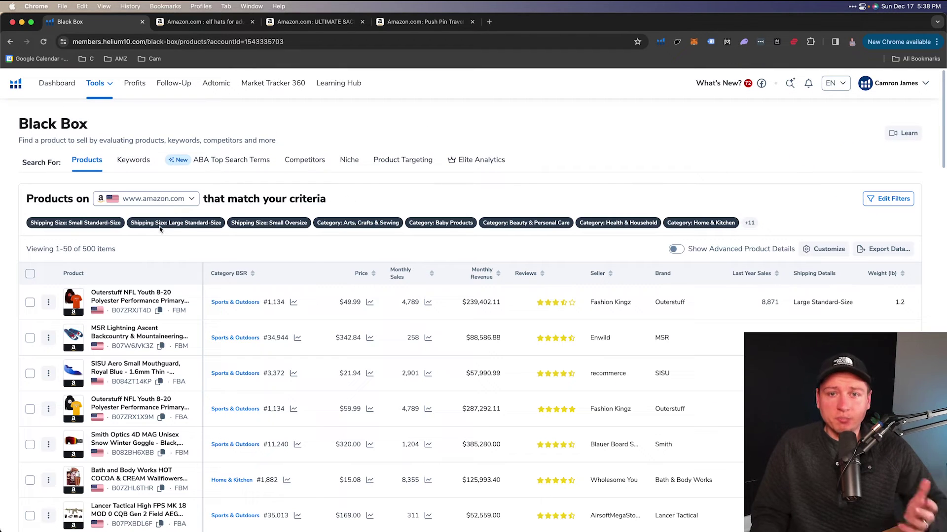
scroll(243, 303, down, 4)
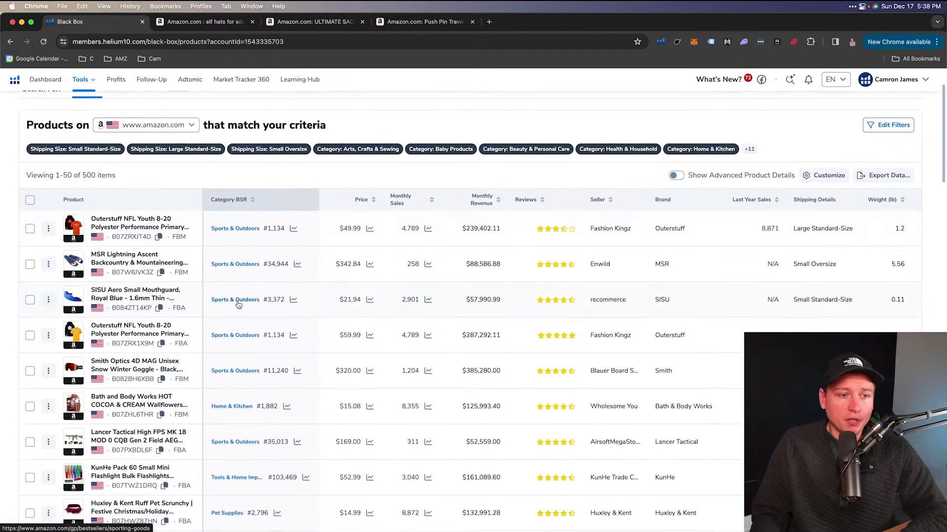
scroll(247, 318, down, 1)
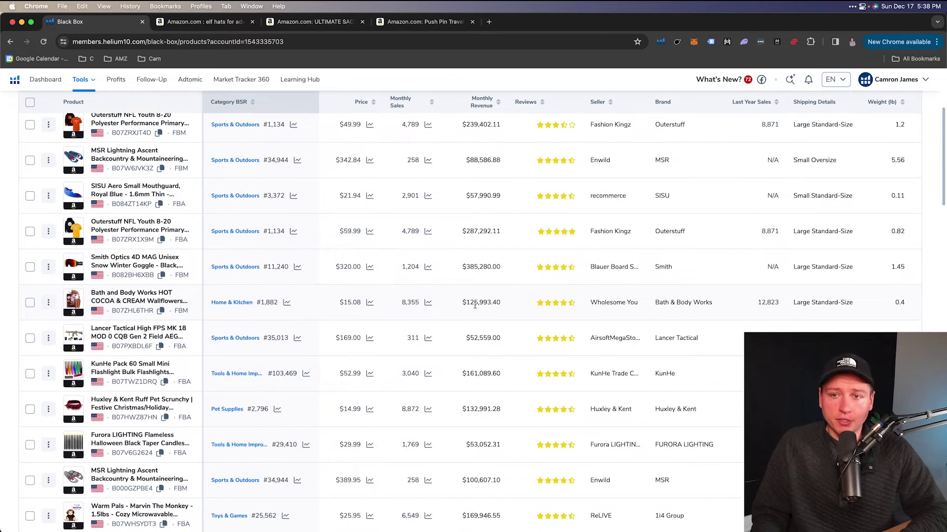
scroll(232, 314, down, 3)
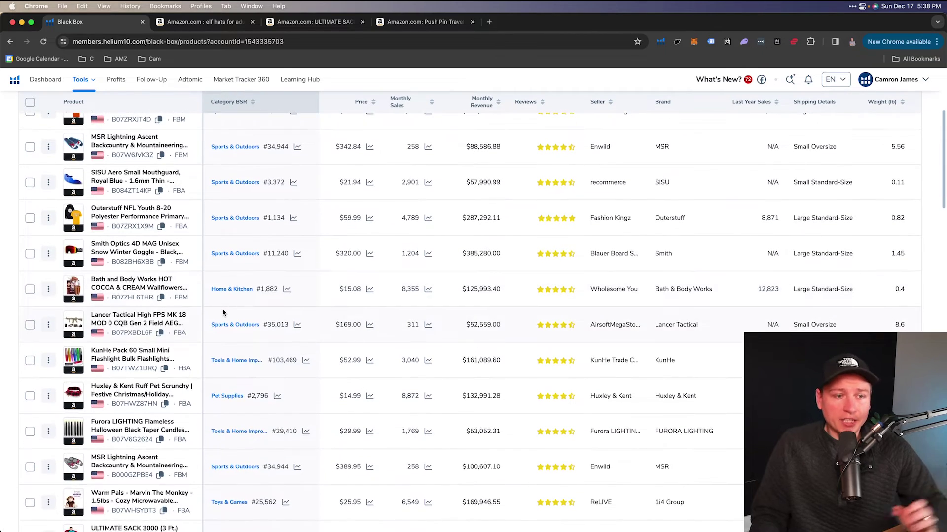
scroll(223, 313, down, 2)
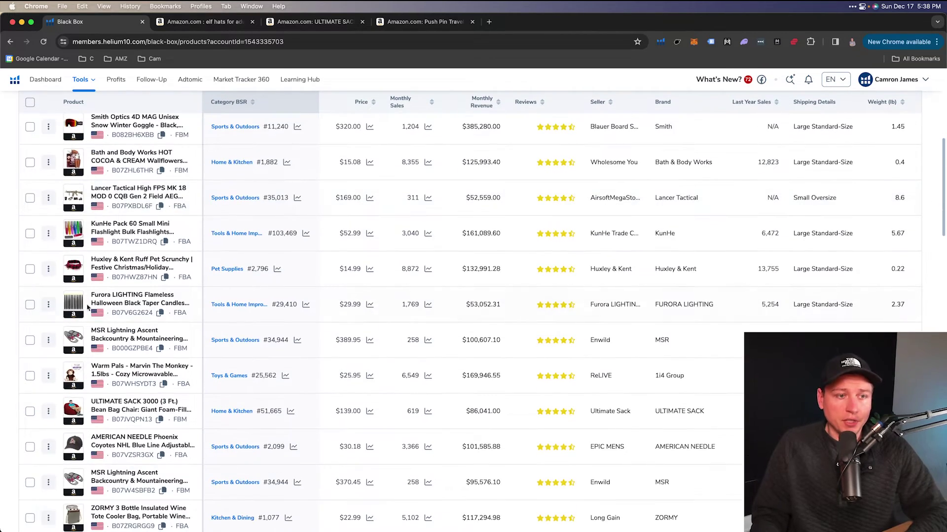
Step: Open the Huxley & Kent Ruff Pet Scrunchy listing on Amazon, and return to Black Box to browse more results
click(77, 271)
click(108, 22)
scroll(185, 342, down, 2)
scroll(186, 343, down, 5)
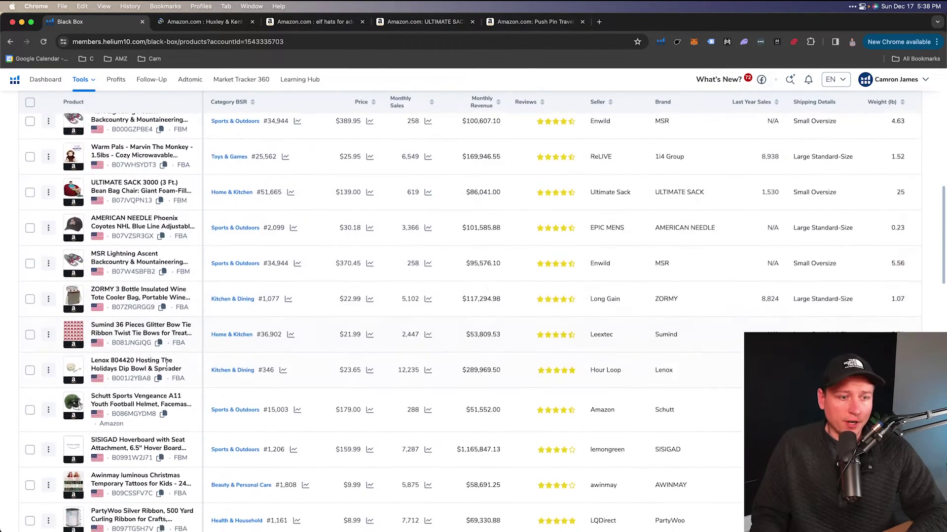
Step: Open the Awinmay luminous Christmas temporary tattoos and Pig Blanket listings on Amazon from the Black Box results
scroll(123, 379, down, 3)
click(73, 399)
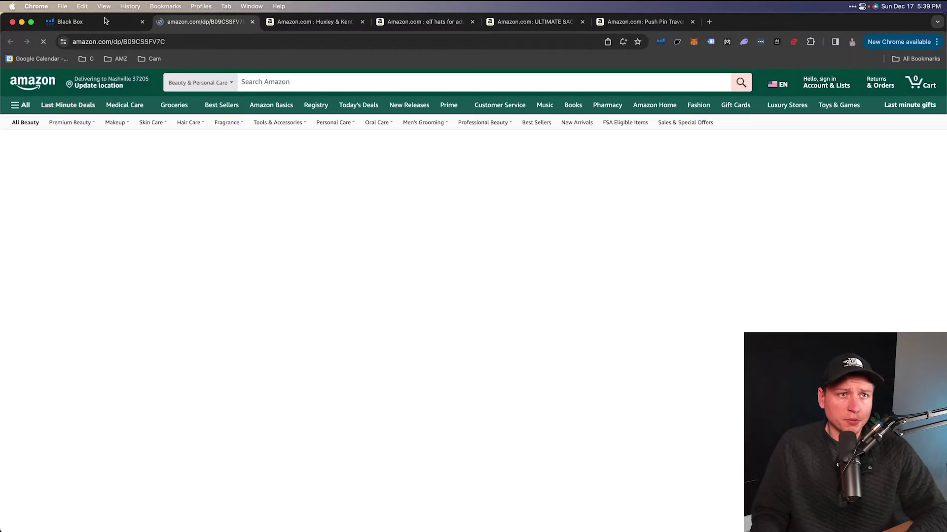
click(108, 22)
scroll(79, 395, down, 4)
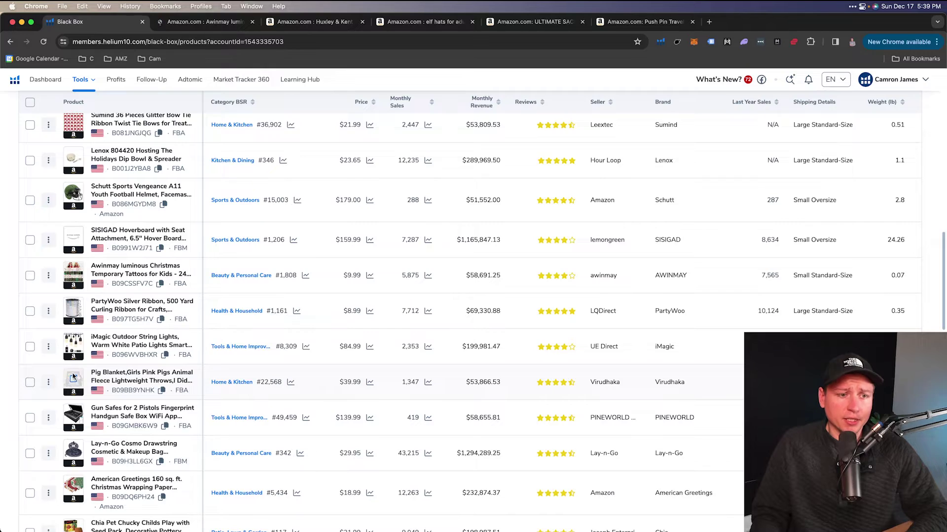
click(73, 378)
Step: Switch to the ULTIMATE SACK 3000 bean bag chair listing and review its title, images, color variations and product details
click(658, 22)
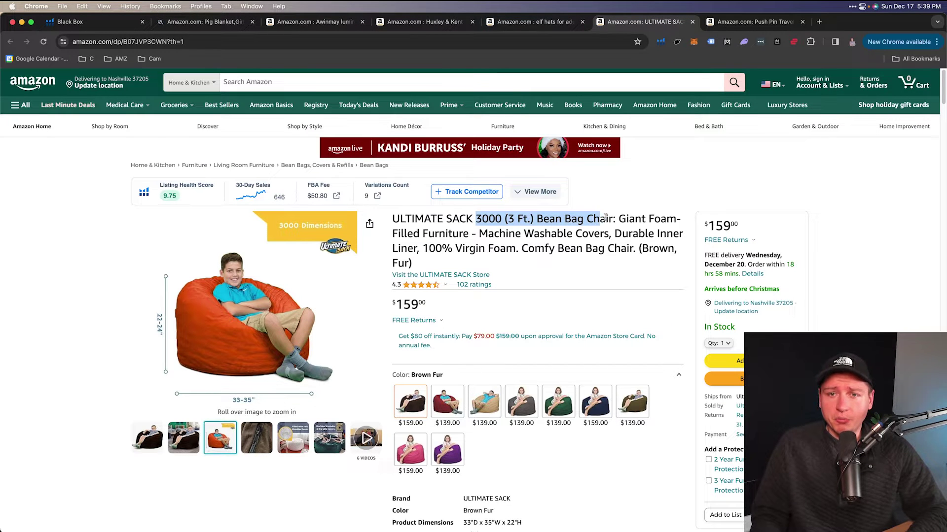
scroll(516, 264, down, 2)
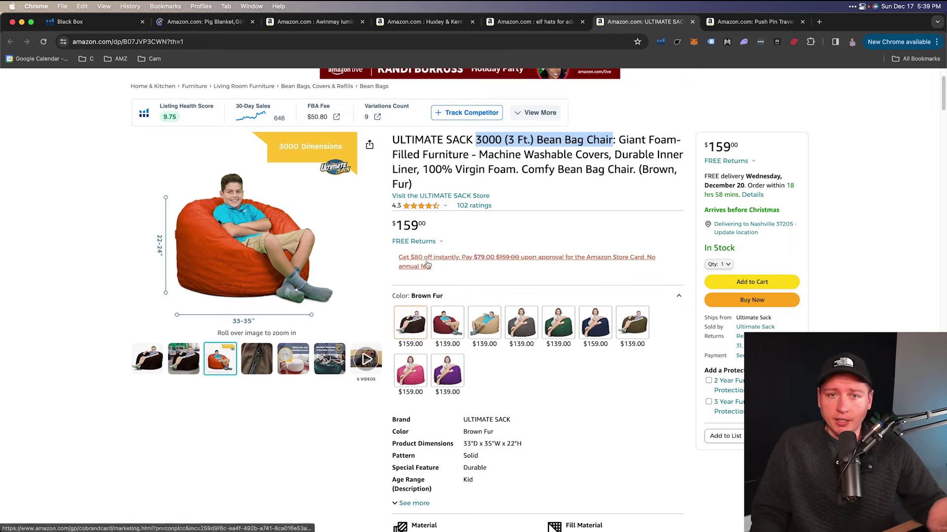
scroll(433, 269, down, 3)
scroll(413, 273, down, 1)
scroll(414, 271, down, 5)
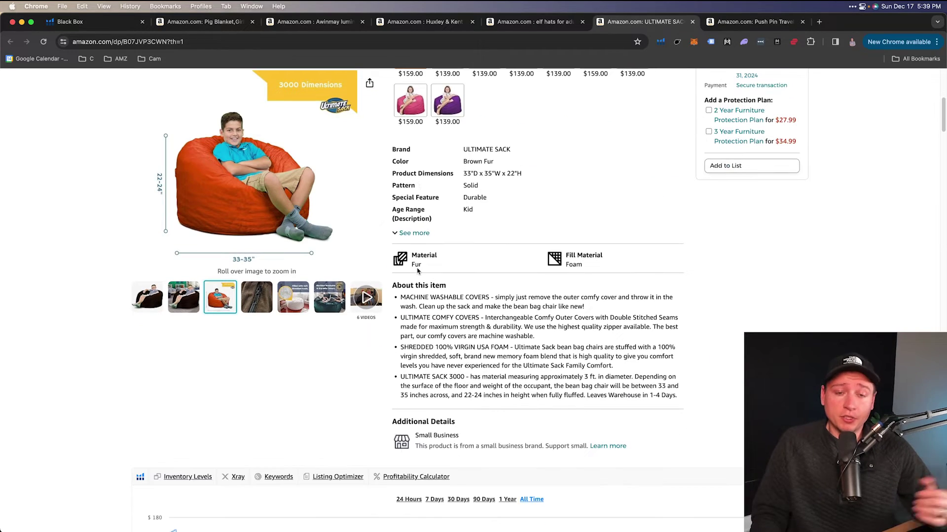
scroll(418, 271, down, 2)
scroll(374, 296, up, 2)
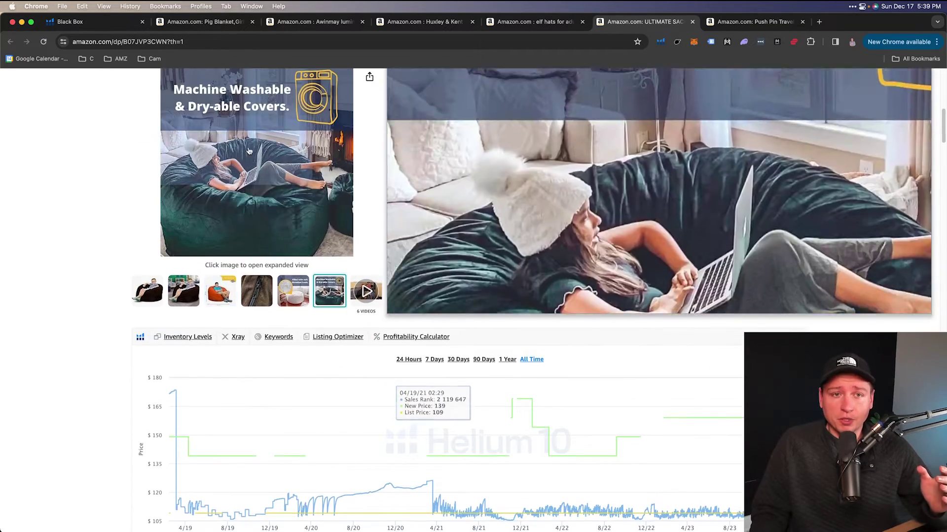
scroll(501, 197, up, 5)
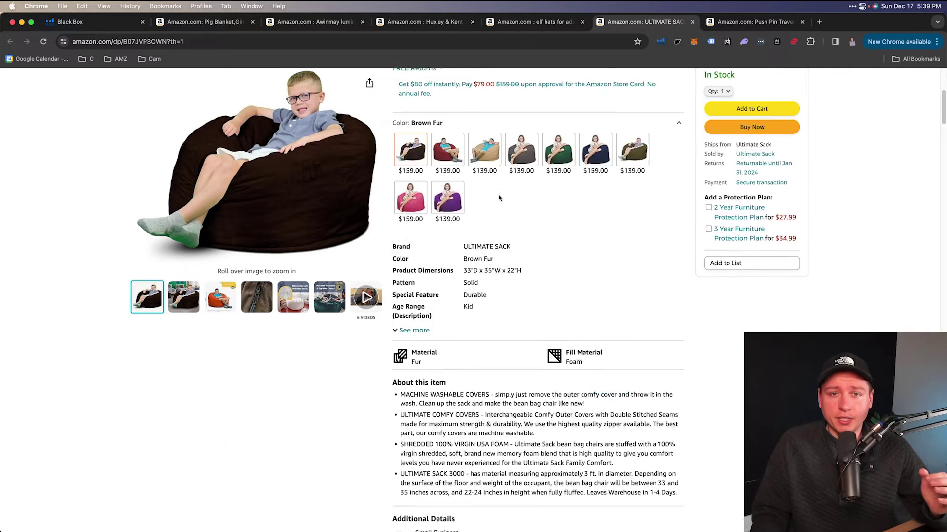
scroll(498, 198, up, 2)
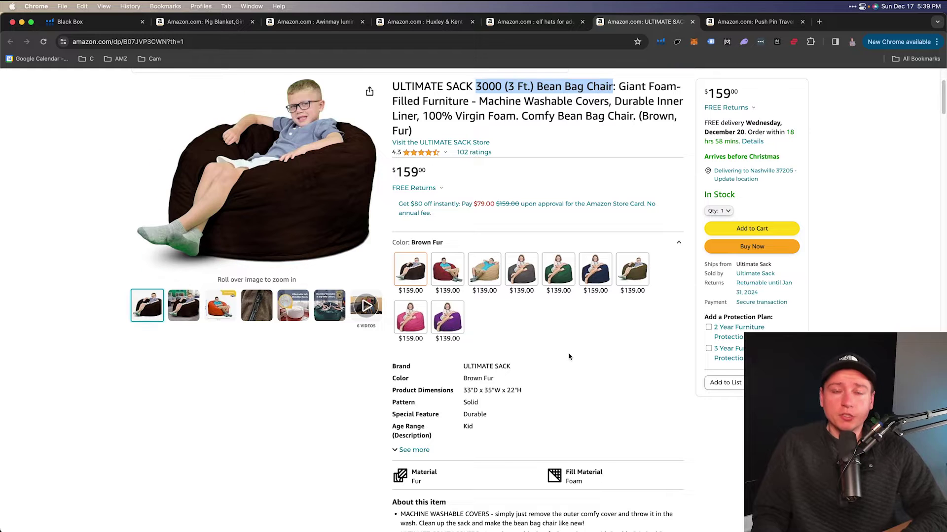
Step: Examine the price and sales rank history chart on the ULTIMATE SACK bean bag chair listing
scroll(569, 356, down, 3)
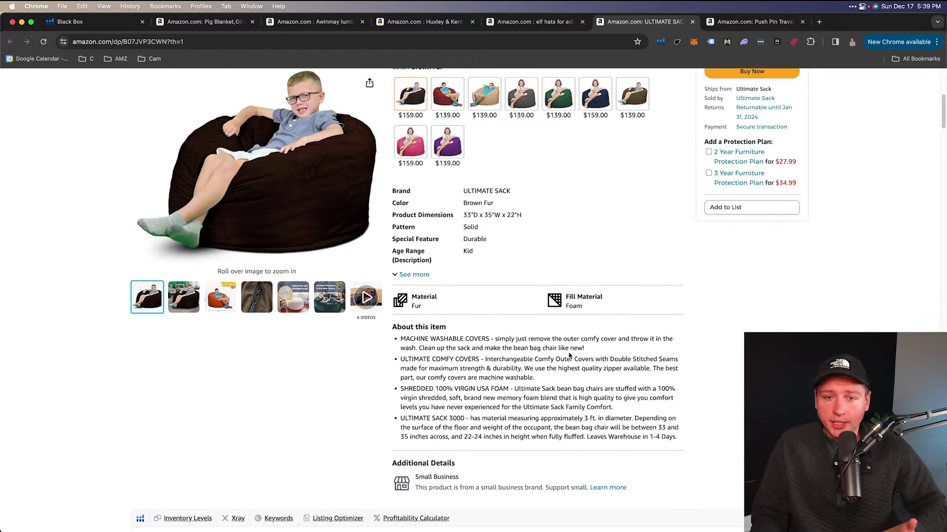
scroll(569, 356, down, 3)
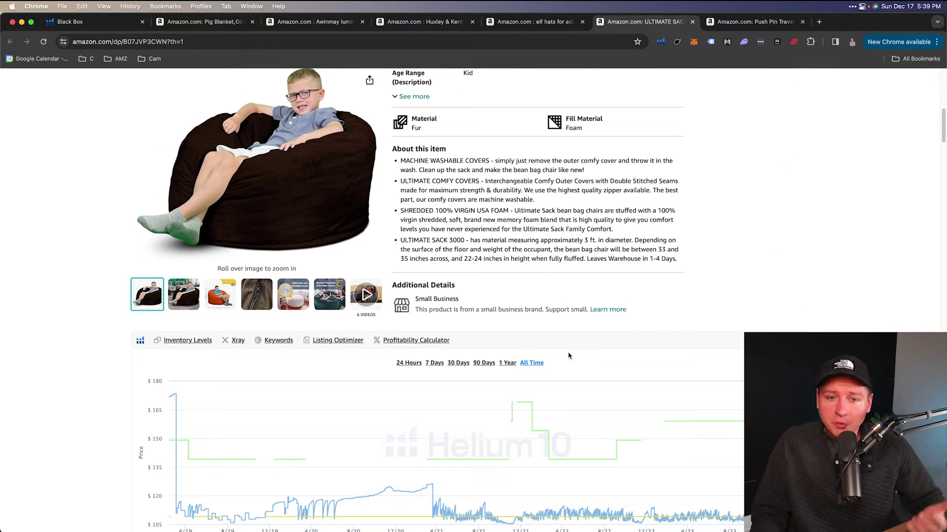
scroll(564, 353, down, 1)
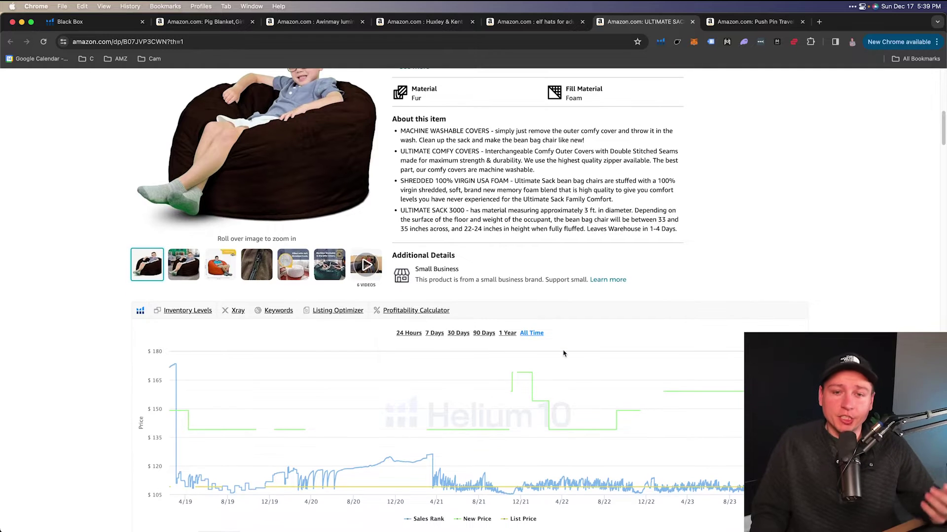
scroll(560, 318, down, 2)
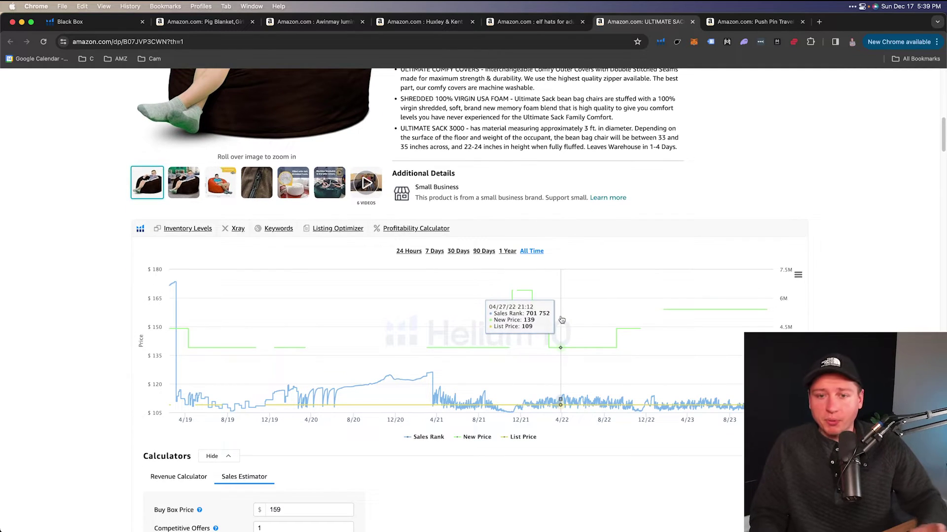
scroll(560, 317, down, 2)
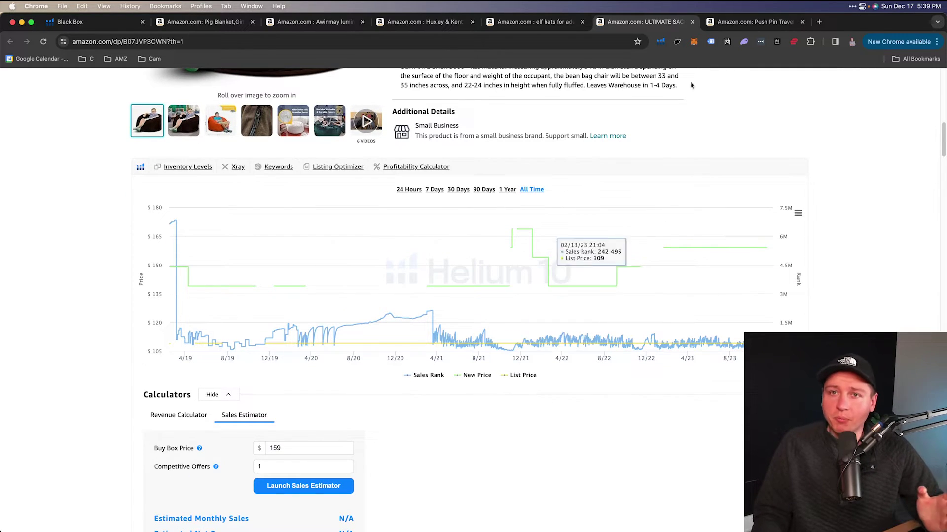
Step: Run Xray on the bean bag chair listing to check the revenue of its variations, and close the report
click(660, 42)
click(560, 129)
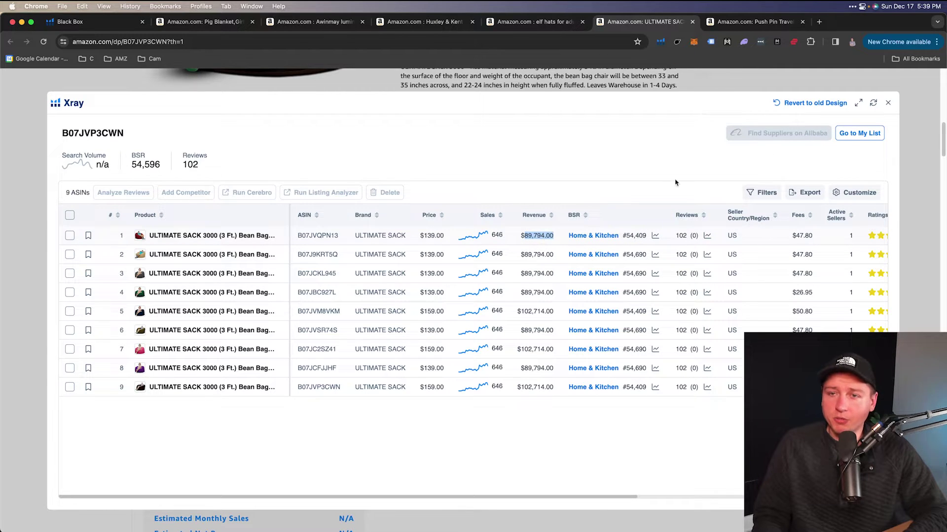
click(887, 104)
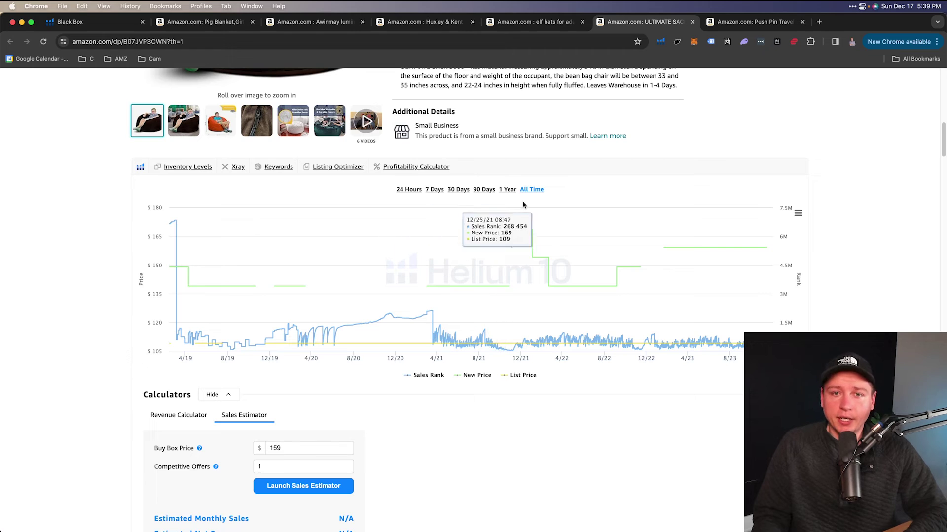
Step: Zoom the bean bag chair's sales rank chart to early 2021 onward, narrow it to September–December 2023, and return to the listing's product overview
drag(403, 277, 779, 296)
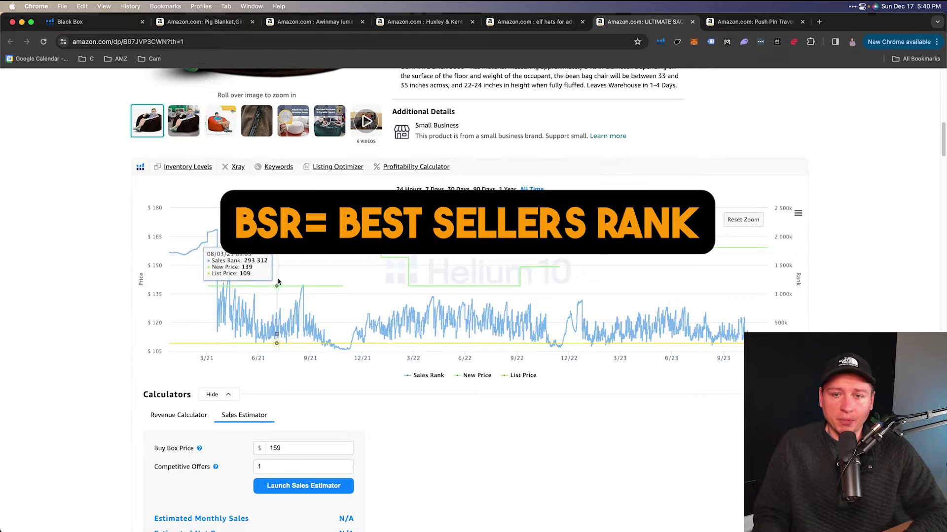
scroll(277, 273, down, 3)
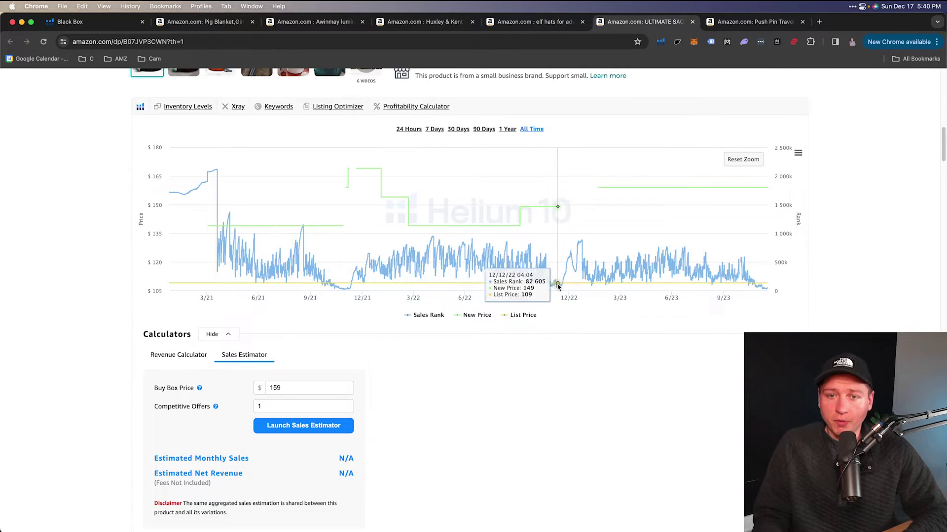
drag(714, 285, 767, 286)
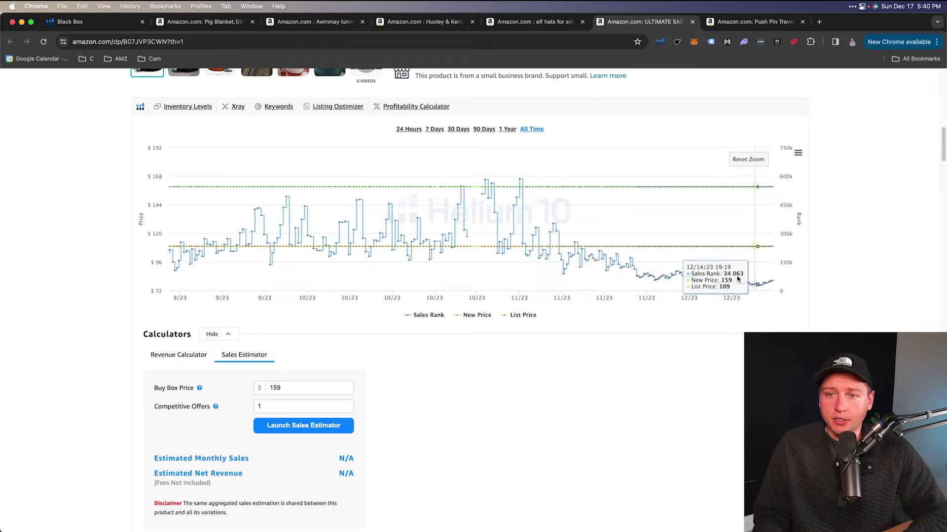
scroll(466, 280, up, 8)
scroll(466, 280, up, 5)
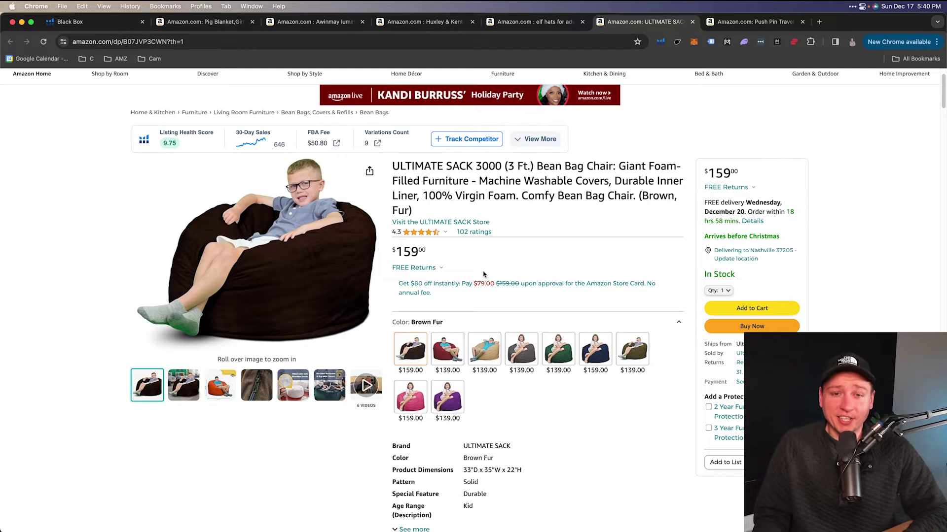
scroll(483, 275, down, 1)
Step: Switch to the Push Pin Travel Maps listing and review its title, price and ratings
click(752, 22)
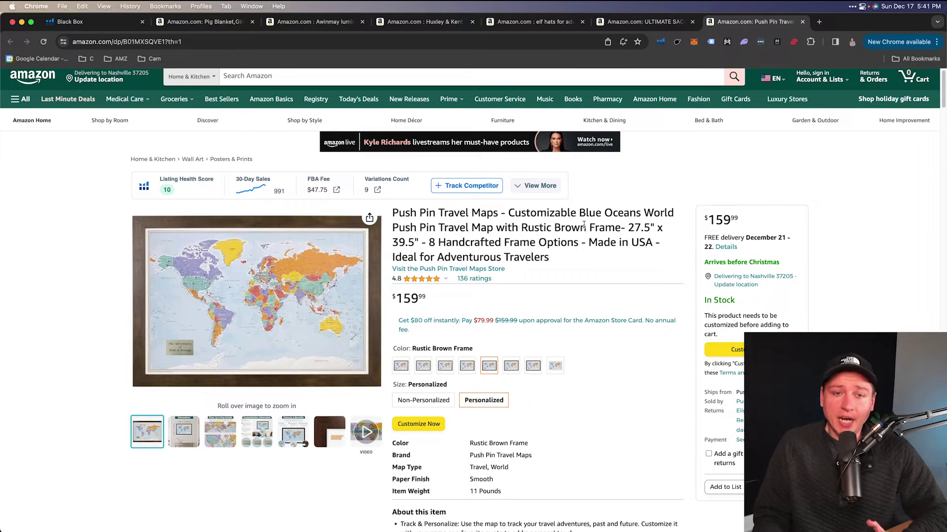
scroll(522, 266, down, 1)
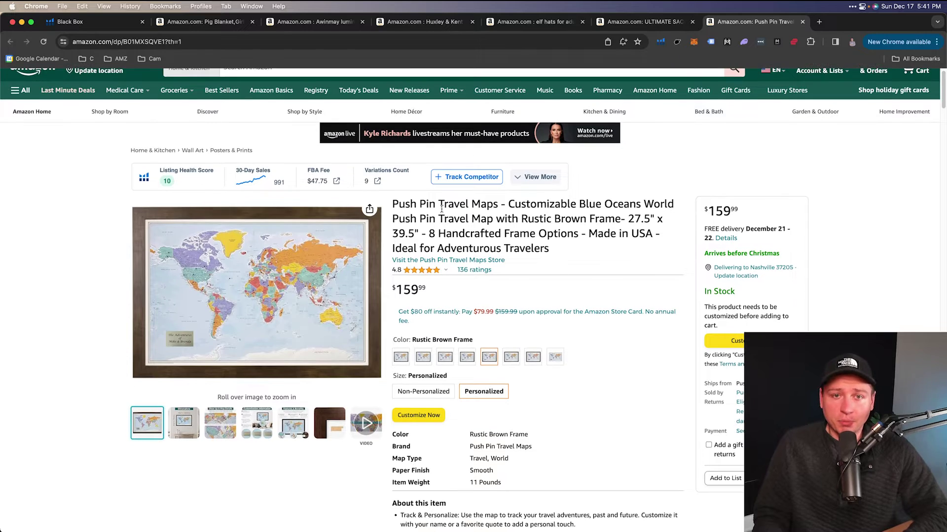
scroll(493, 306, down, 1)
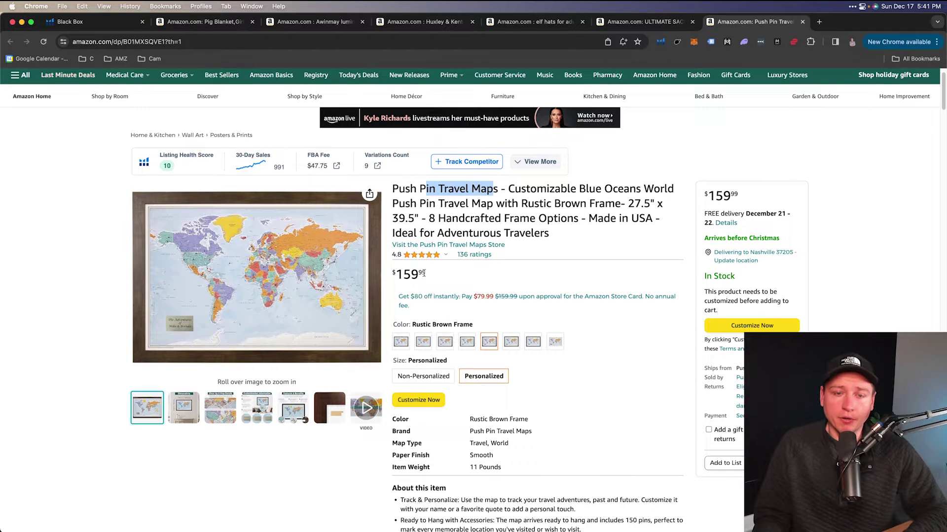
scroll(443, 285, down, 2)
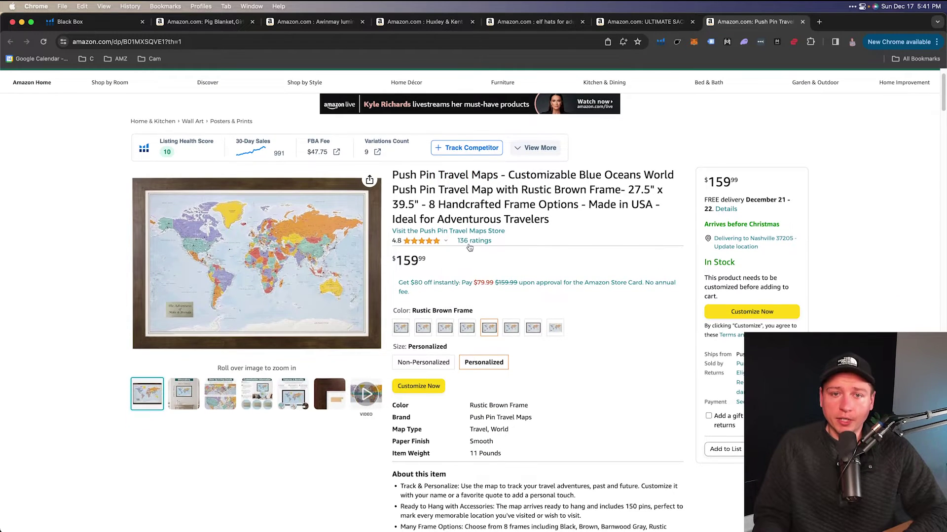
Step: Run Xray on the travel map listing to check the sales and revenue of its variations, and close the report
click(660, 42)
click(527, 136)
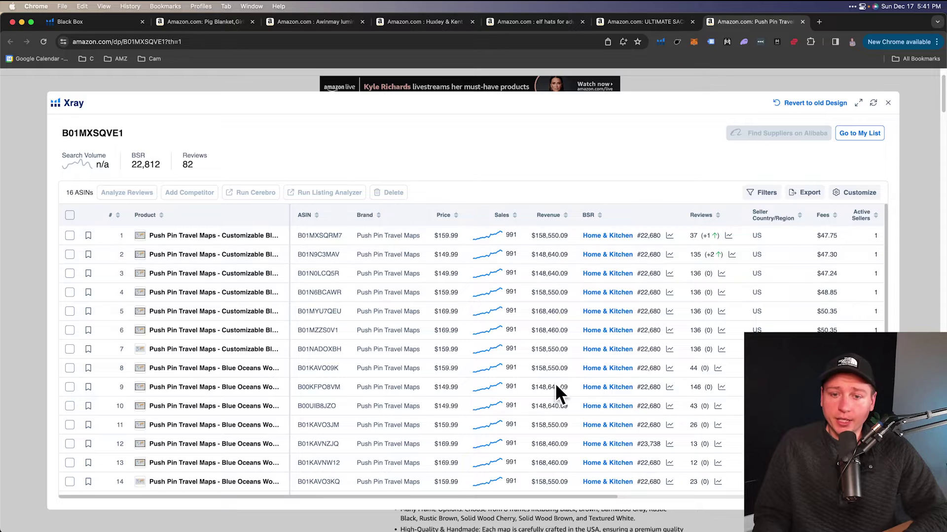
click(888, 103)
Step: Zoom the travel map's sales rank chart to August–December 2023 to check the seasonal trend, and look over the listing again
scroll(423, 288, down, 5)
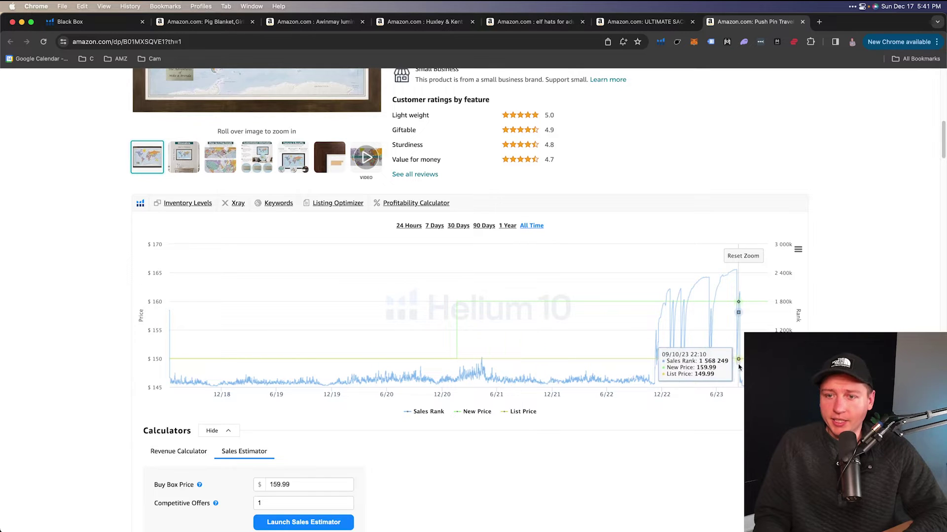
drag(726, 364, 769, 367)
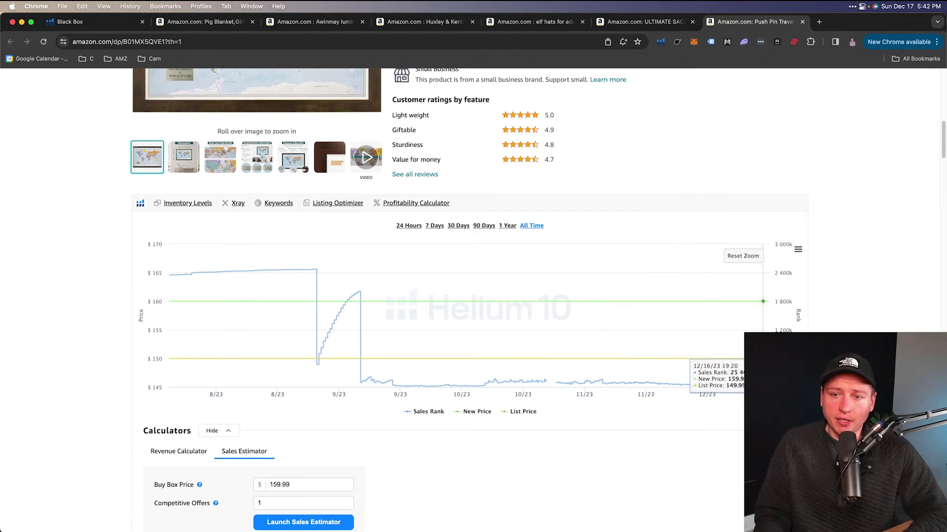
scroll(520, 207, up, 2)
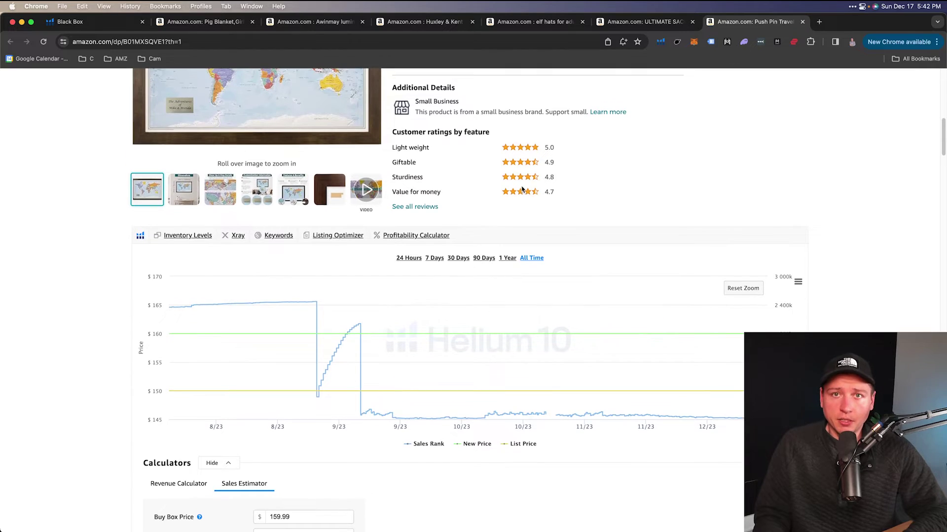
scroll(520, 181, up, 10)
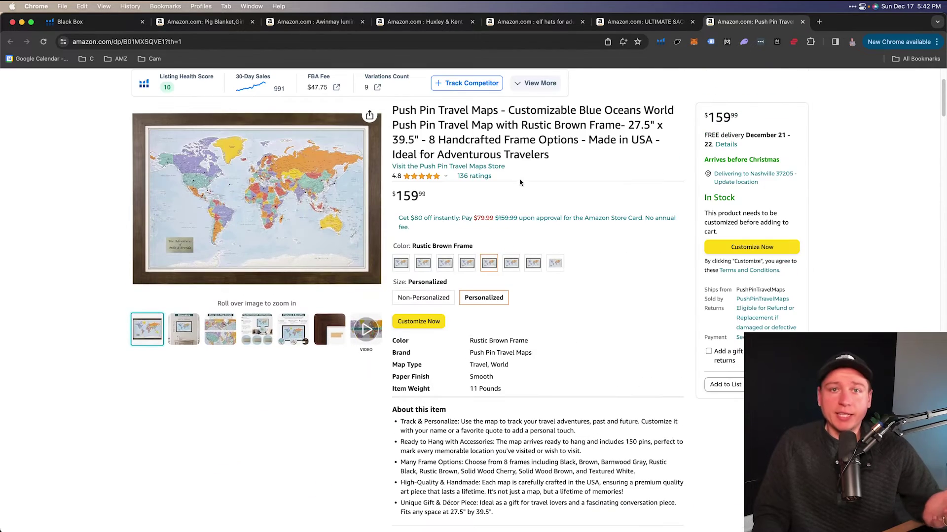
scroll(521, 225, down, 9)
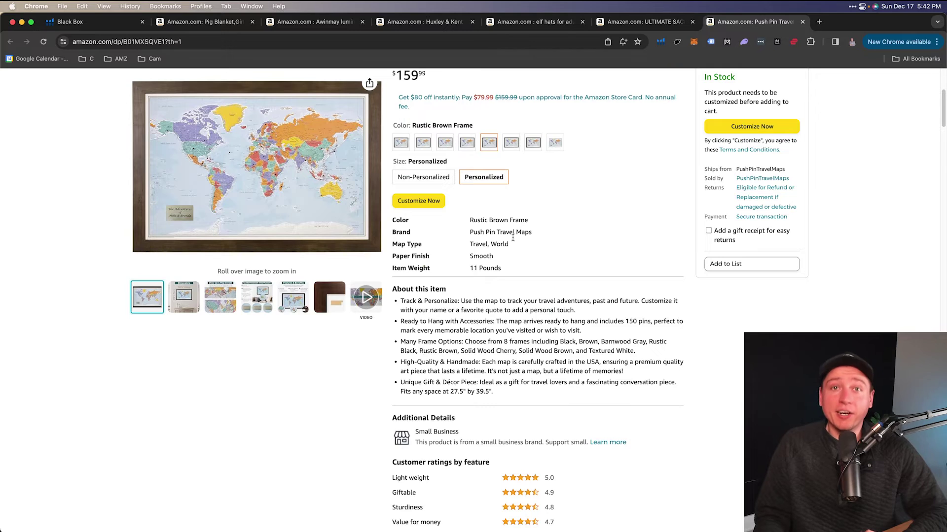
scroll(517, 233, up, 10)
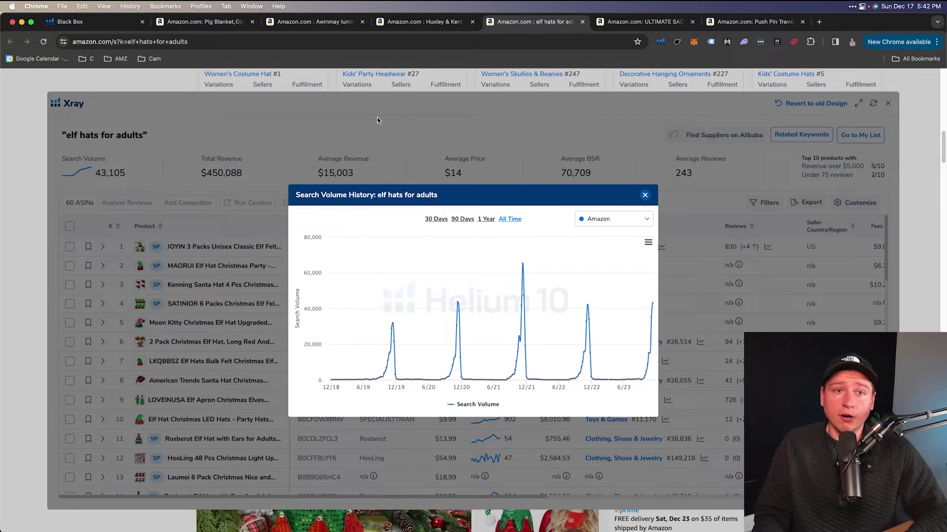
Step: Go to the "elf hats for adults" Xray results, and close and reopen the keyword's search volume history
click(537, 22)
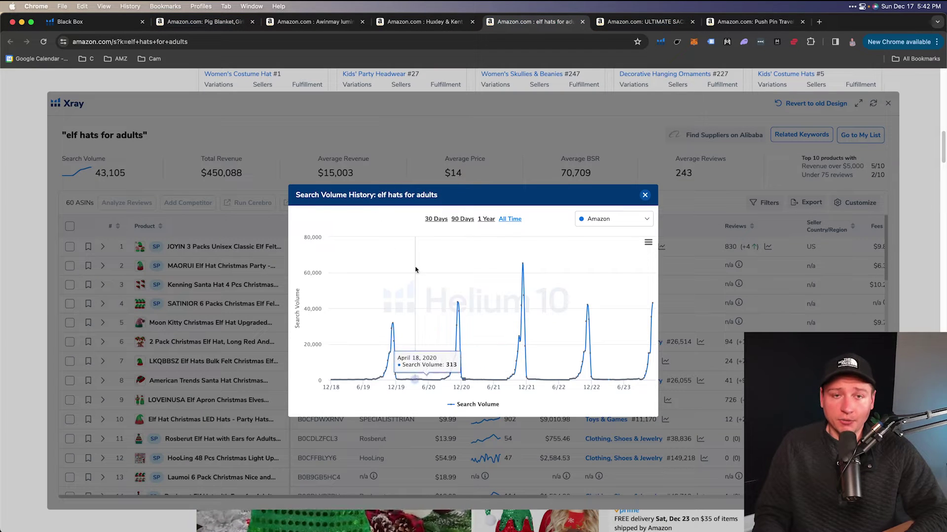
click(645, 196)
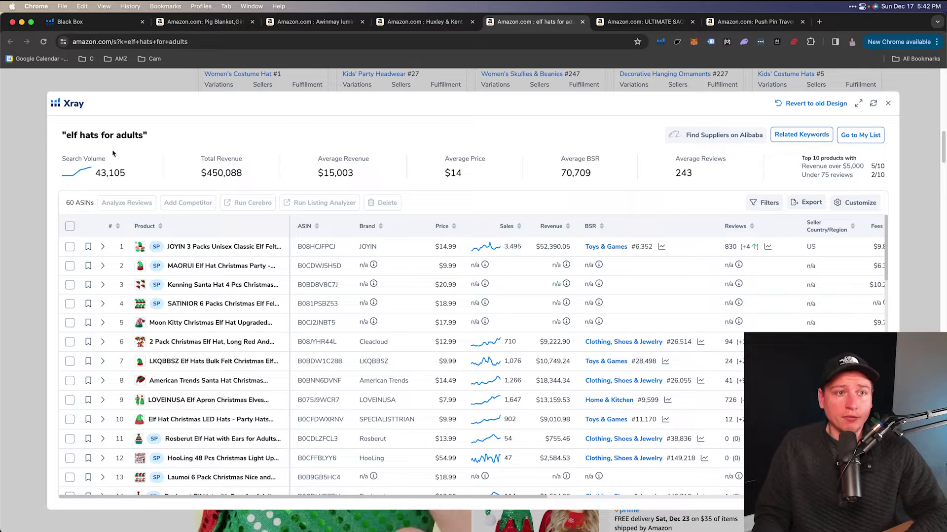
click(79, 172)
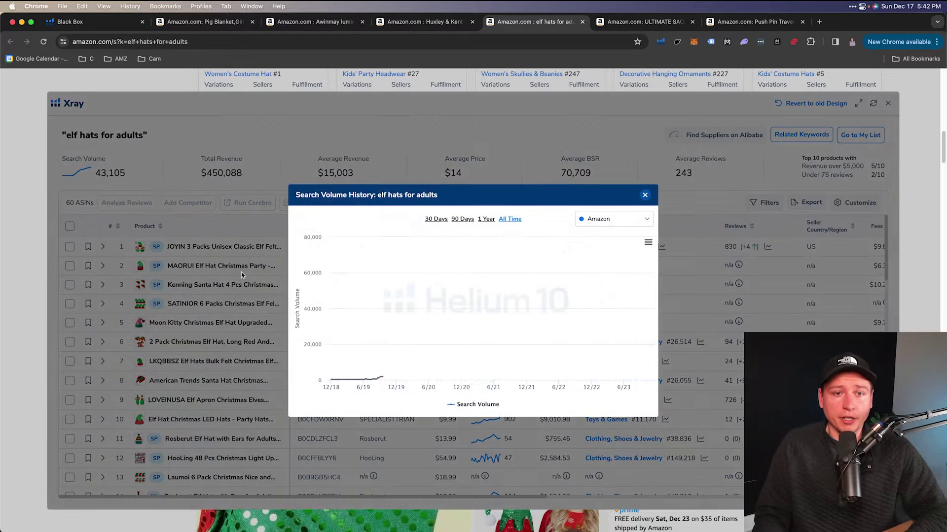
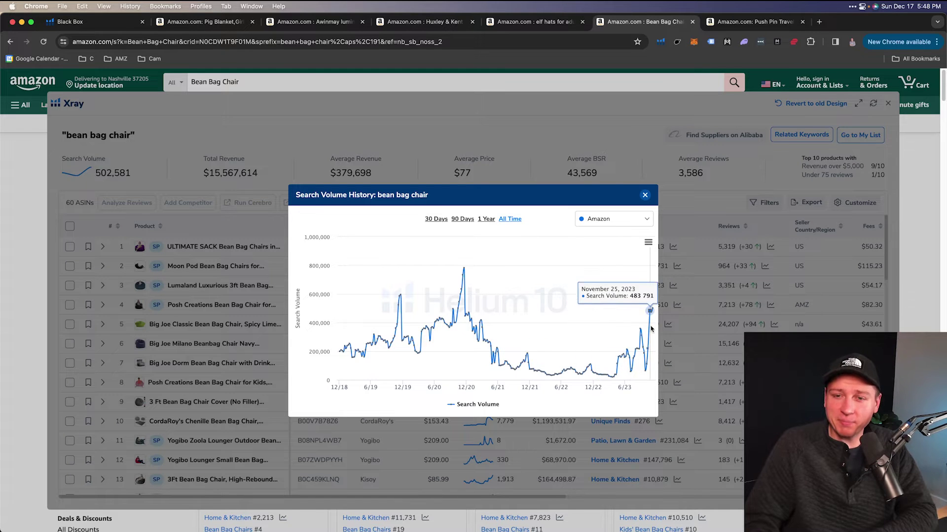
Step: Close the "bean bag chair" search volume history and check the competitors' review counts in the Xray results
click(644, 195)
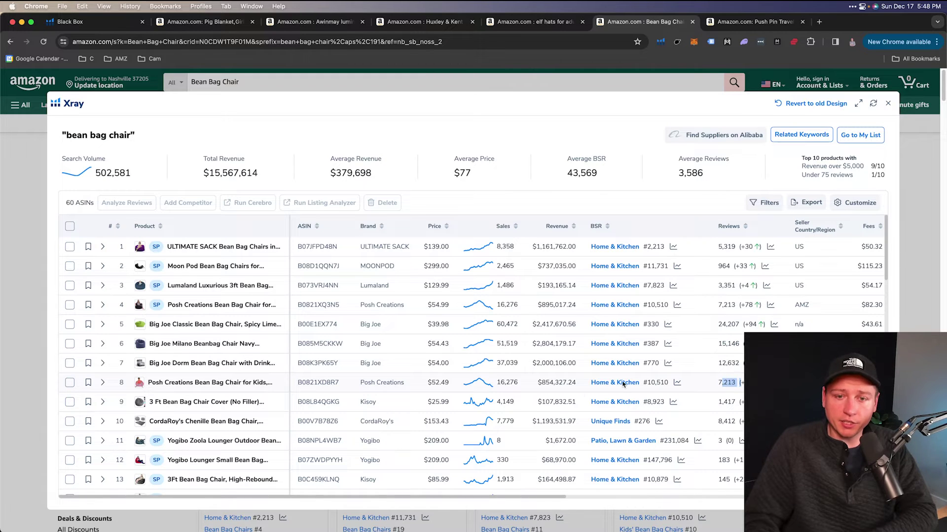
Step: Go back to the "elf hats for adults" Xray results, close the search volume history, and look through the listed products
scroll(560, 397, down, 1)
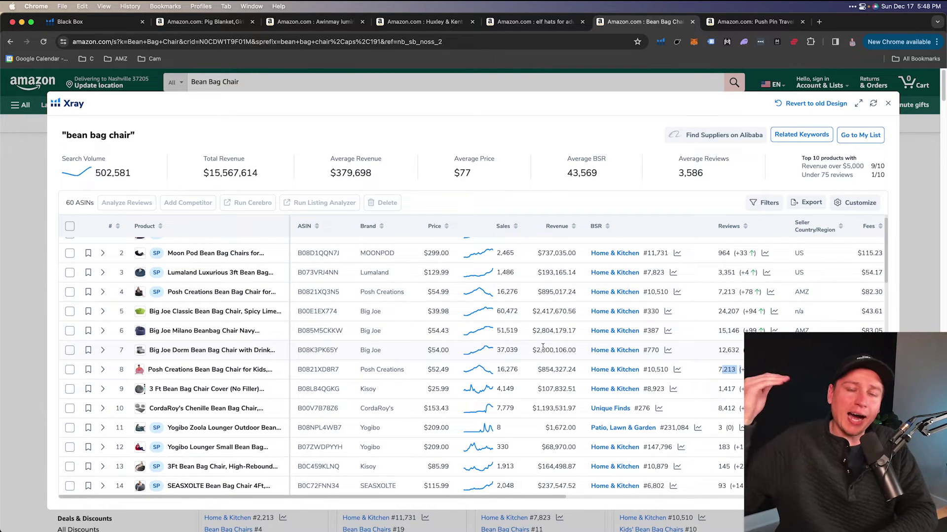
click(528, 23)
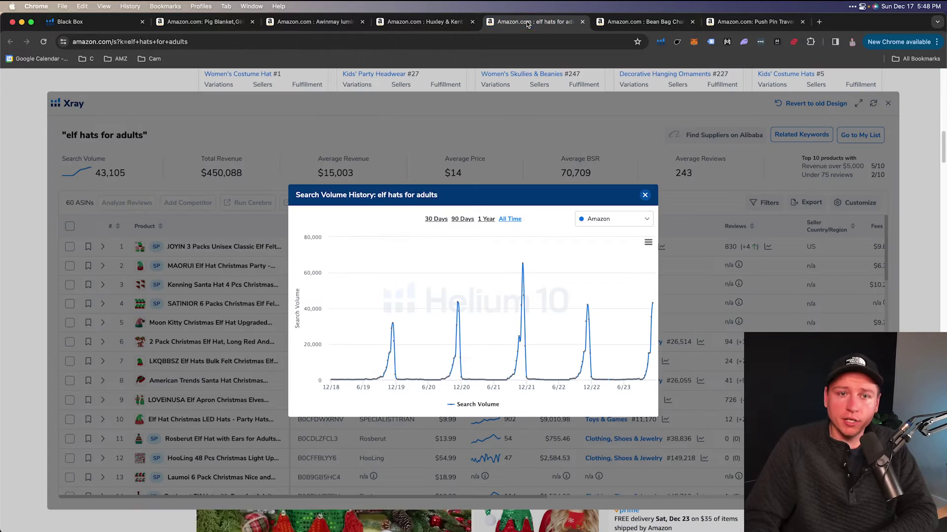
click(644, 195)
scroll(362, 340, down, 1)
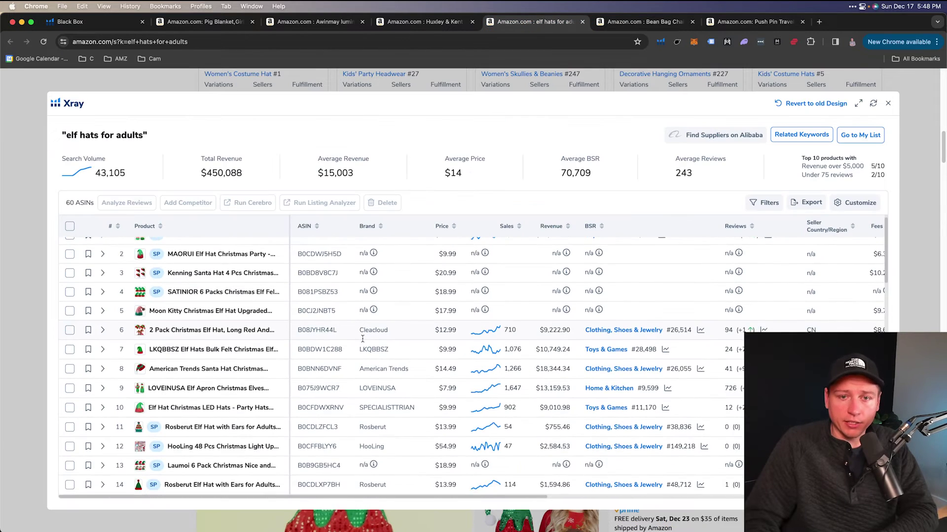
scroll(362, 339, down, 2)
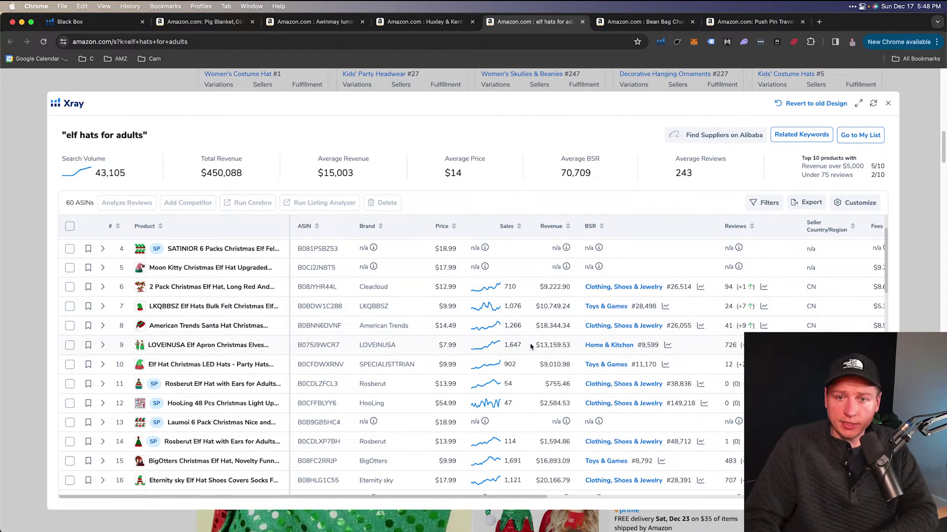
Step: Compare the review counts and revenue of the competing elf hats in the Xray results
double_click(728, 307)
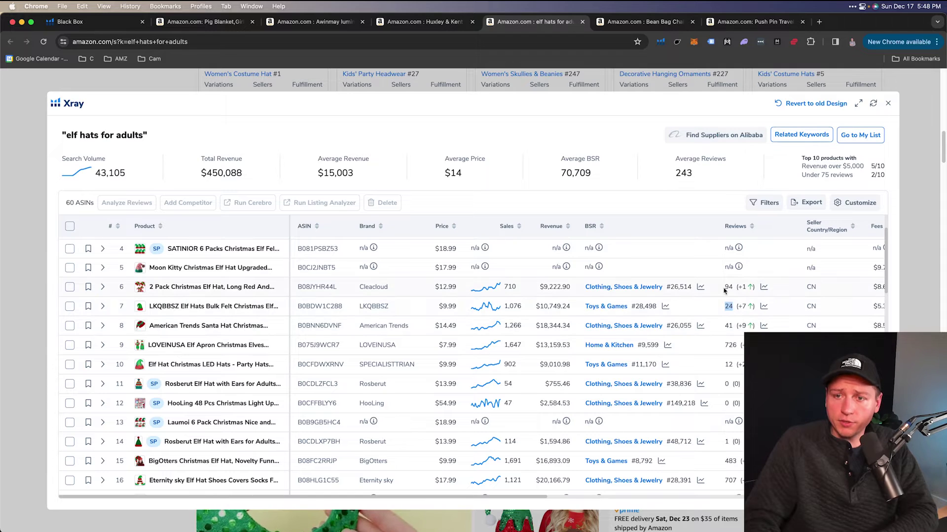
double_click(729, 345)
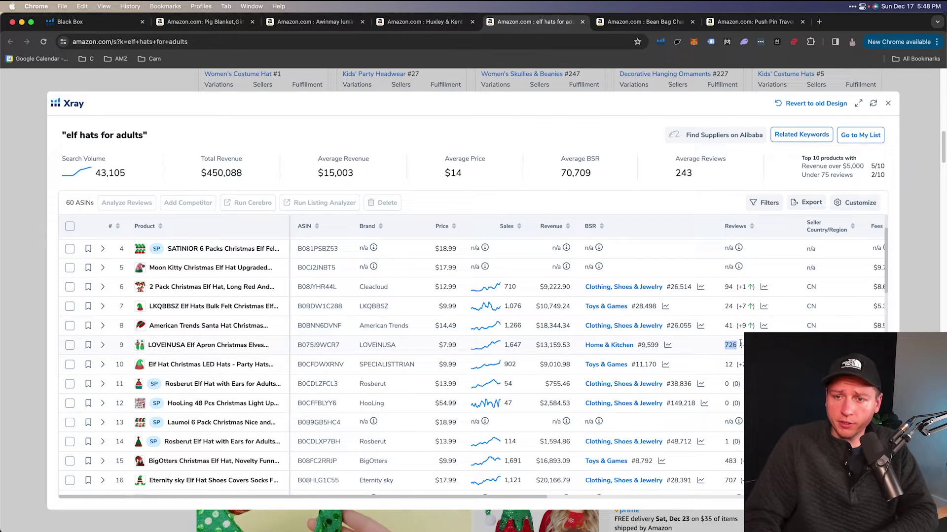
double_click(727, 365)
scroll(742, 327, down, 2)
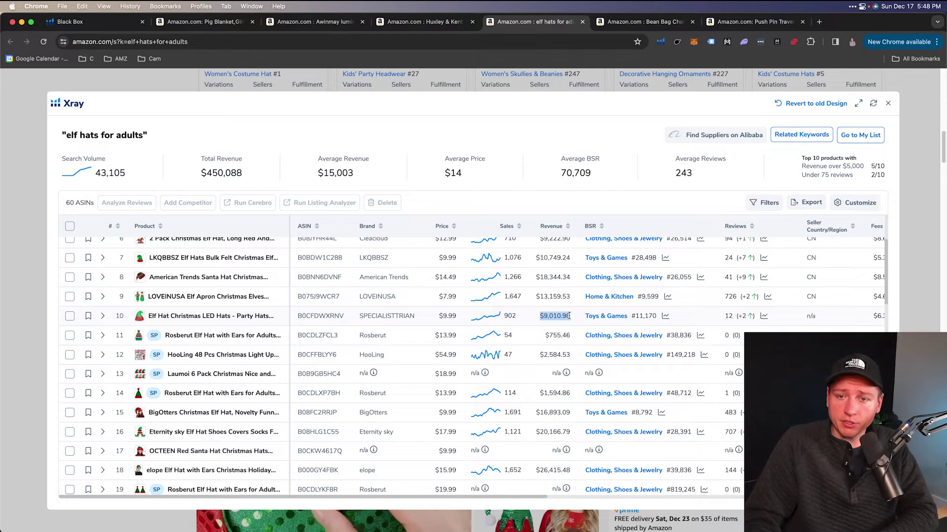
double_click(729, 316)
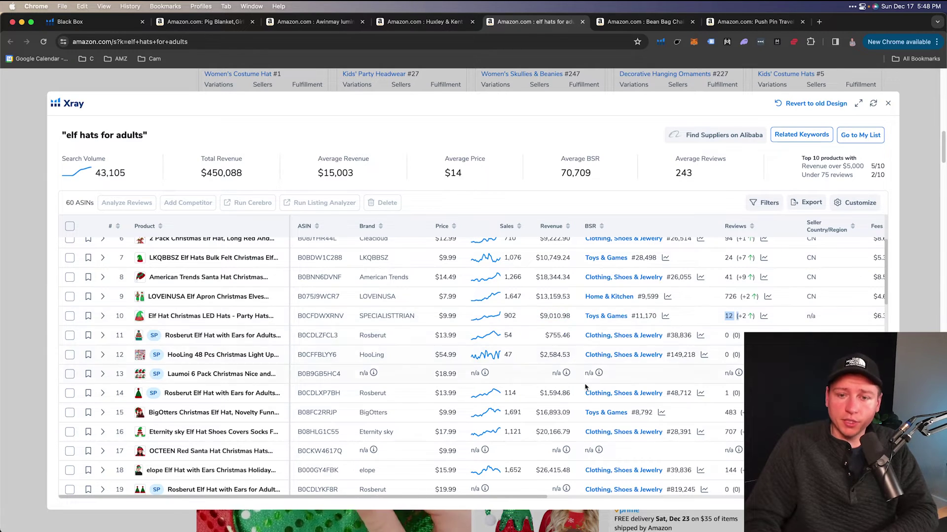
scroll(586, 387, down, 1)
Step: Copy "Push Pin Travel Maps" from the travel map listing's title and search Amazon for it in All Departments
key(super+9)
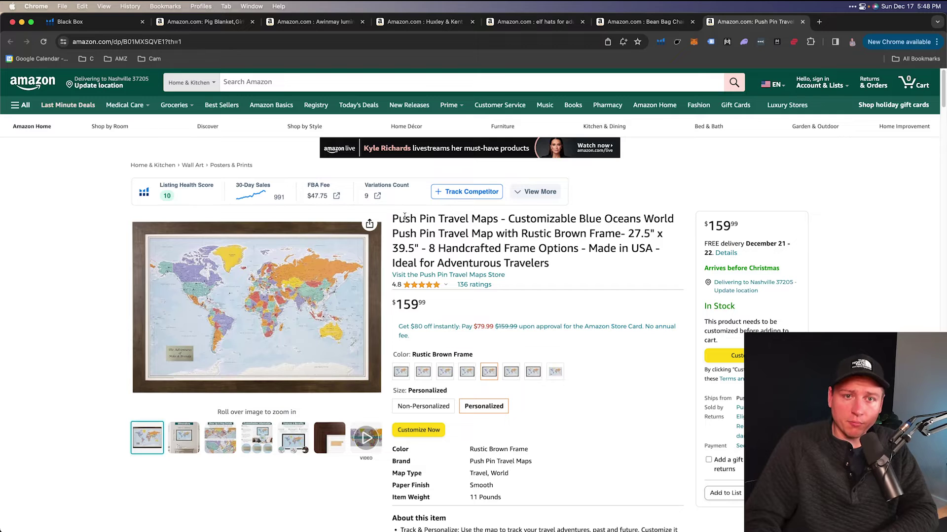
right_click(486, 218)
click(521, 238)
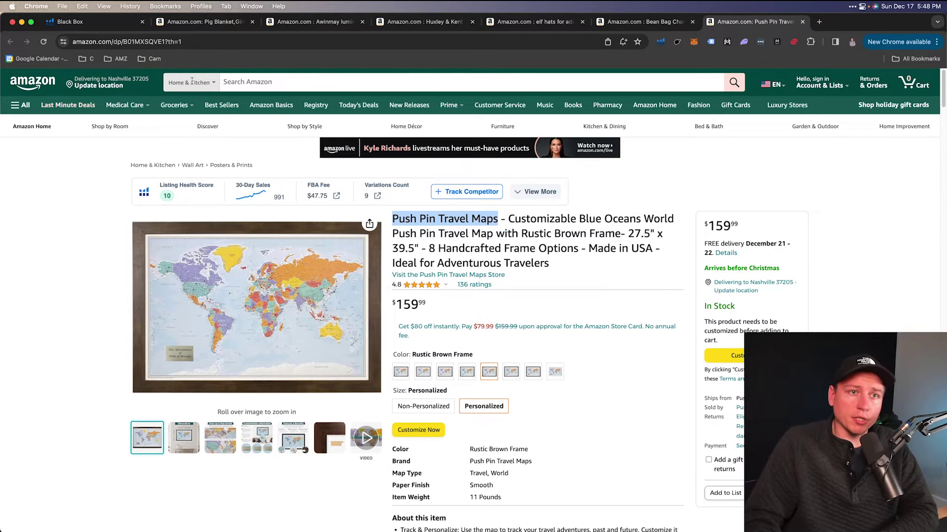
click(191, 82)
click(237, 82)
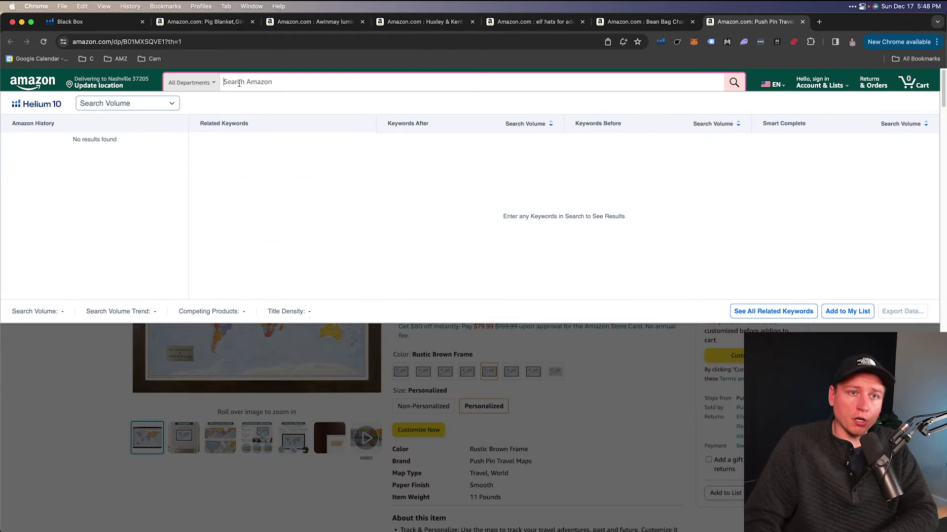
right_click(240, 83)
click(271, 149)
key(Return)
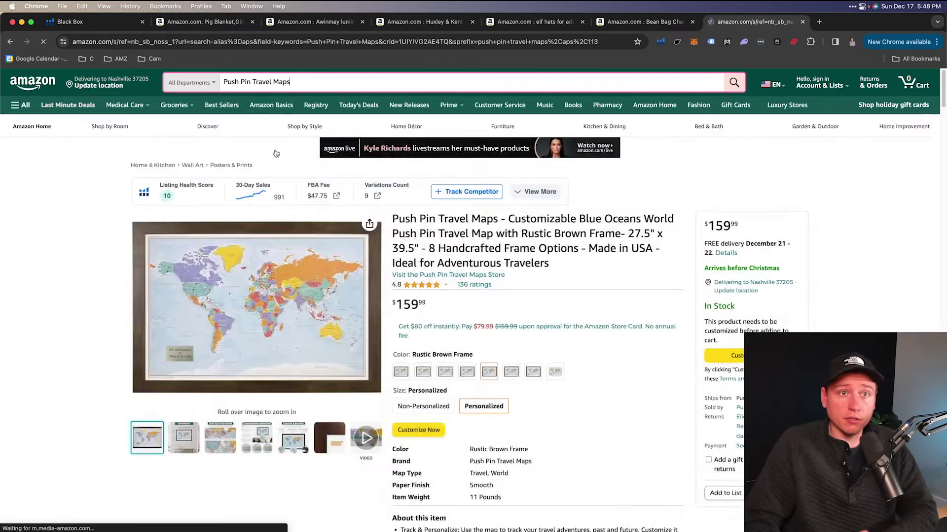
Step: Run Xray on the "Push Pin Travel Maps" search results, and view and close the keyword's search volume history
scroll(473, 296, down, 3)
click(663, 44)
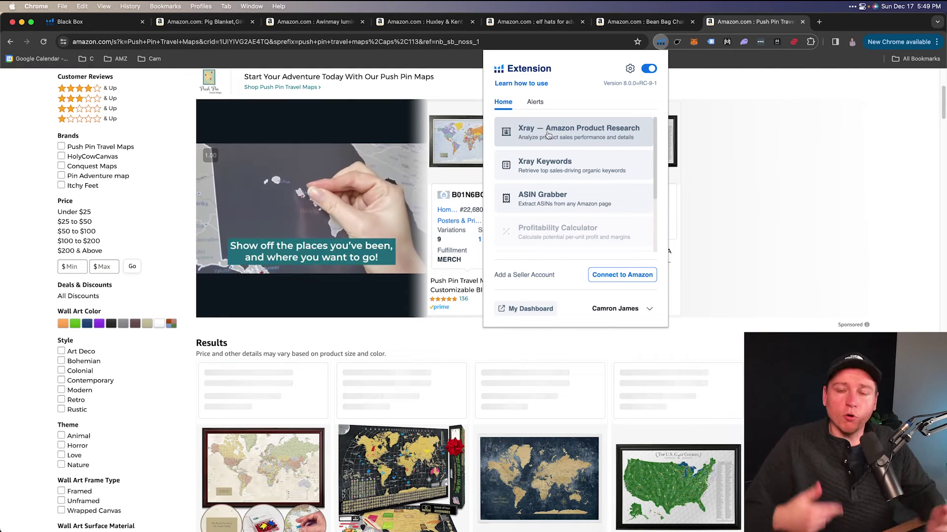
click(548, 135)
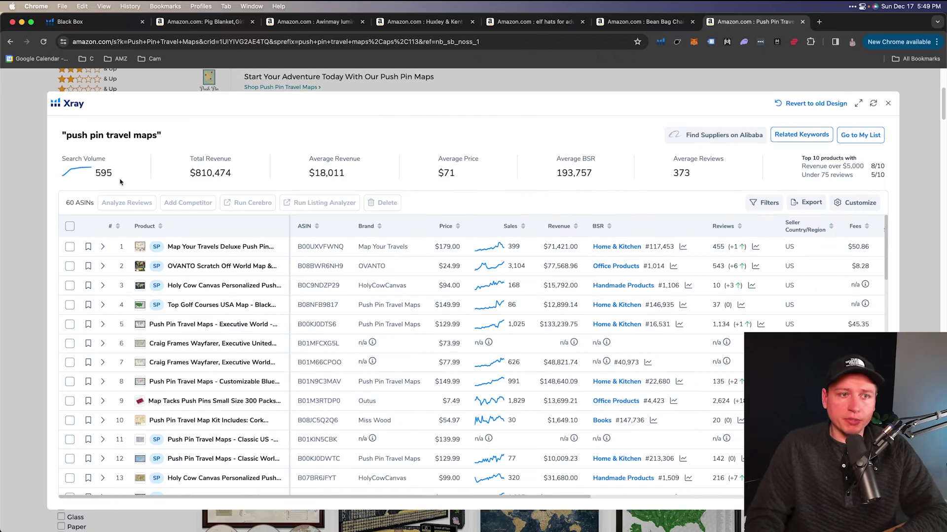
click(103, 173)
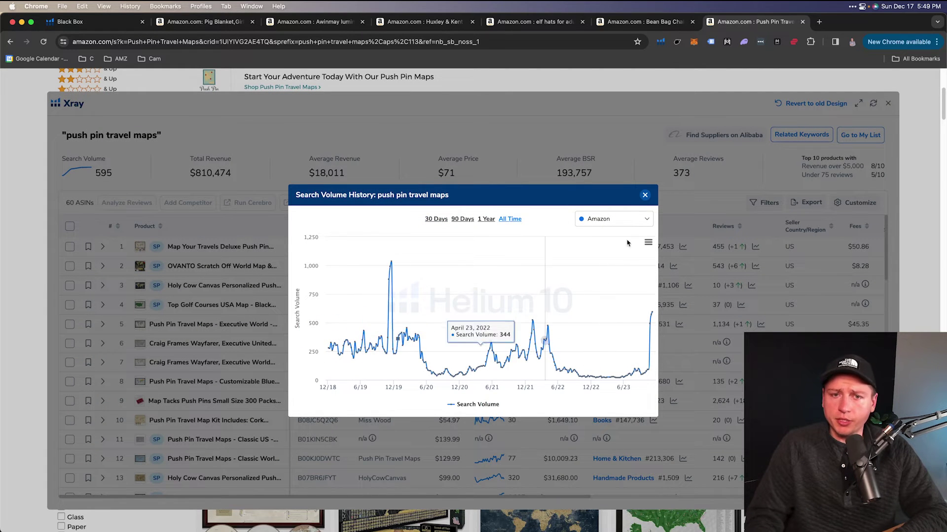
click(643, 197)
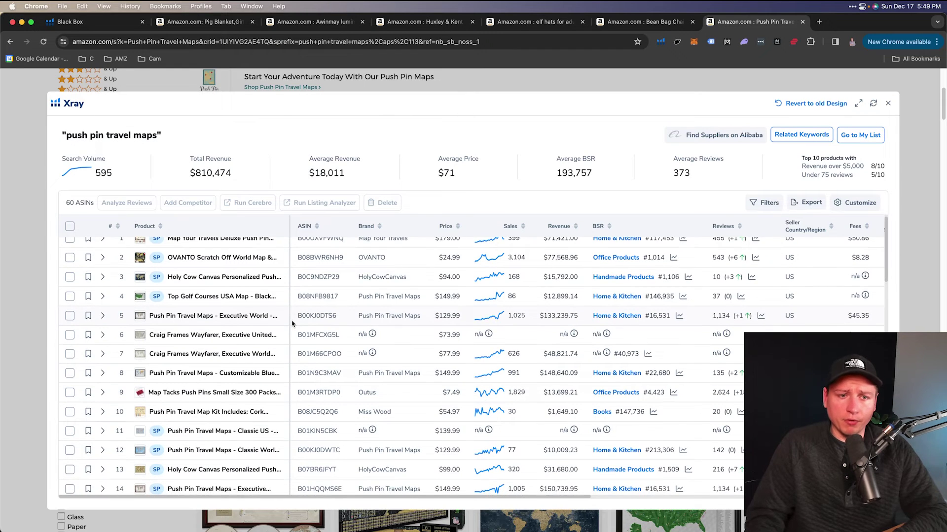
Step: Compare the travel map competitors' revenue and review counts in the Xray results, and close the report
scroll(463, 320, down, 1)
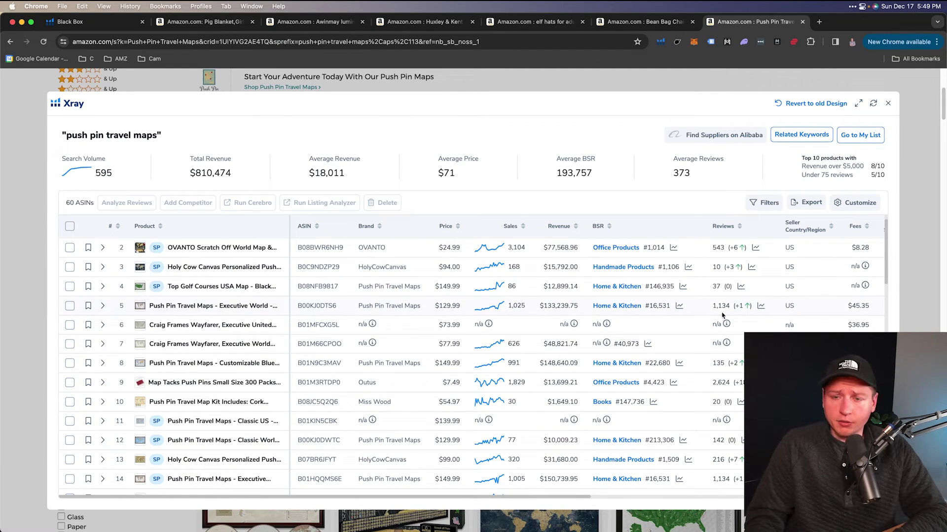
scroll(572, 355, down, 1)
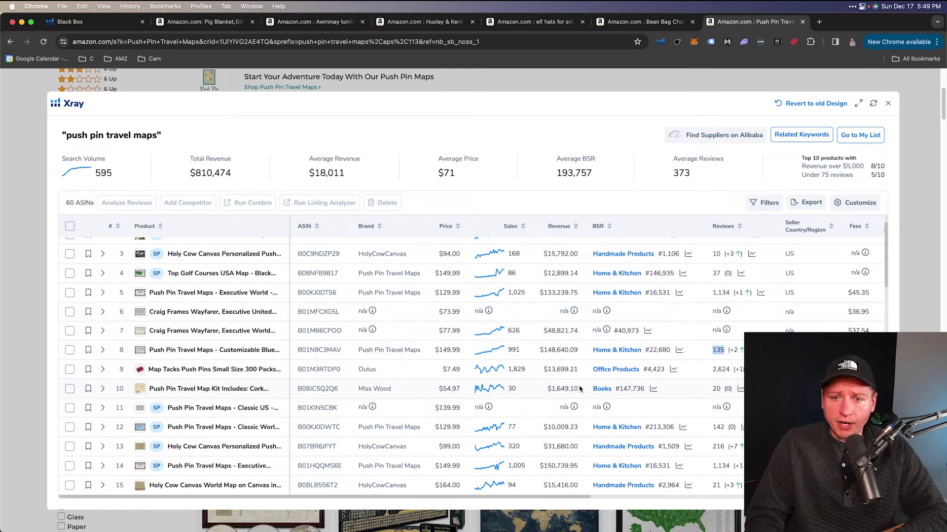
scroll(567, 387, down, 2)
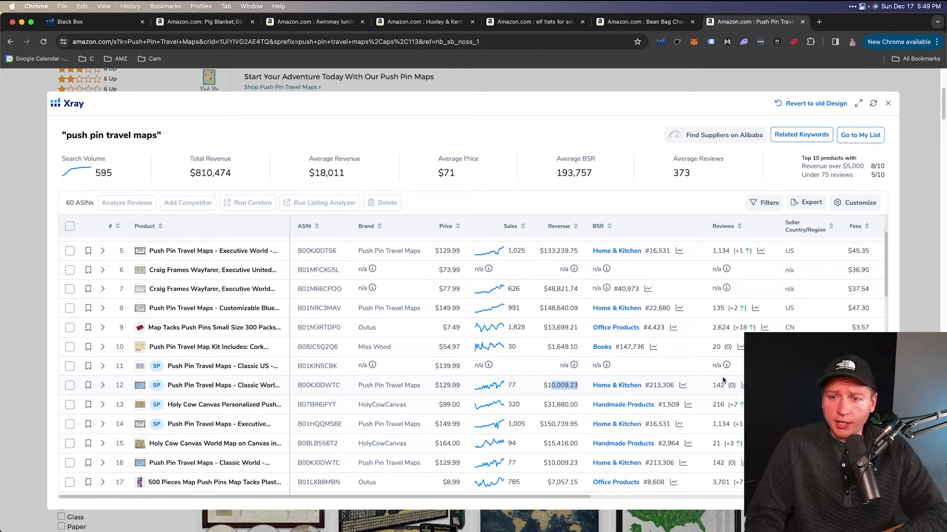
scroll(562, 405, down, 1)
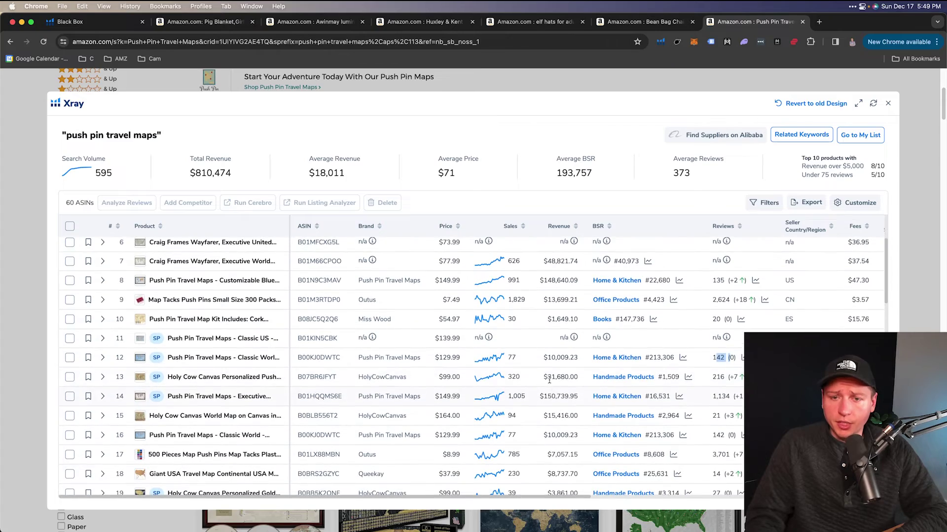
scroll(711, 384, down, 1)
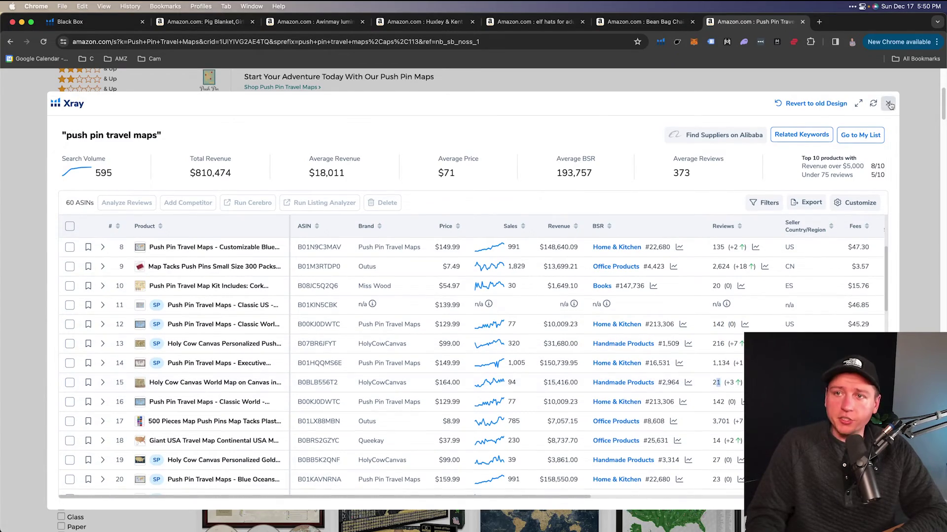
click(889, 103)
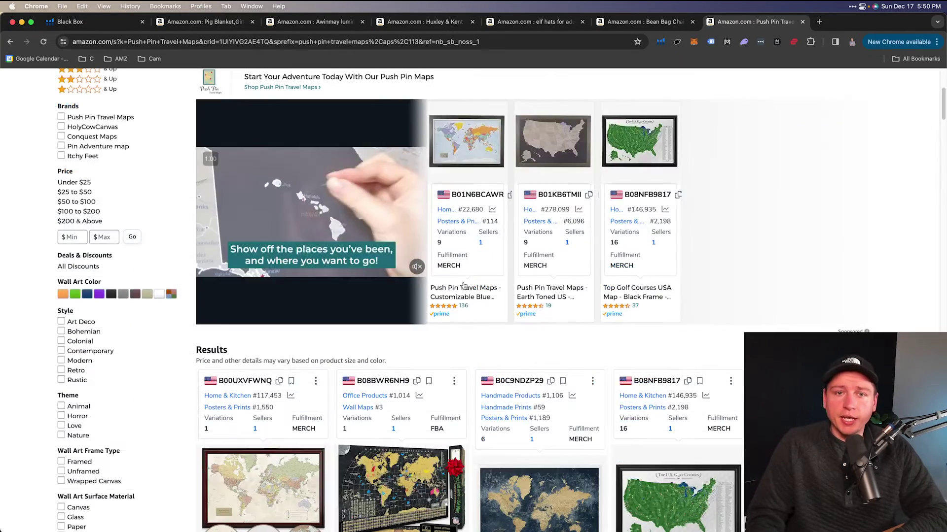
scroll(615, 148, up, 5)
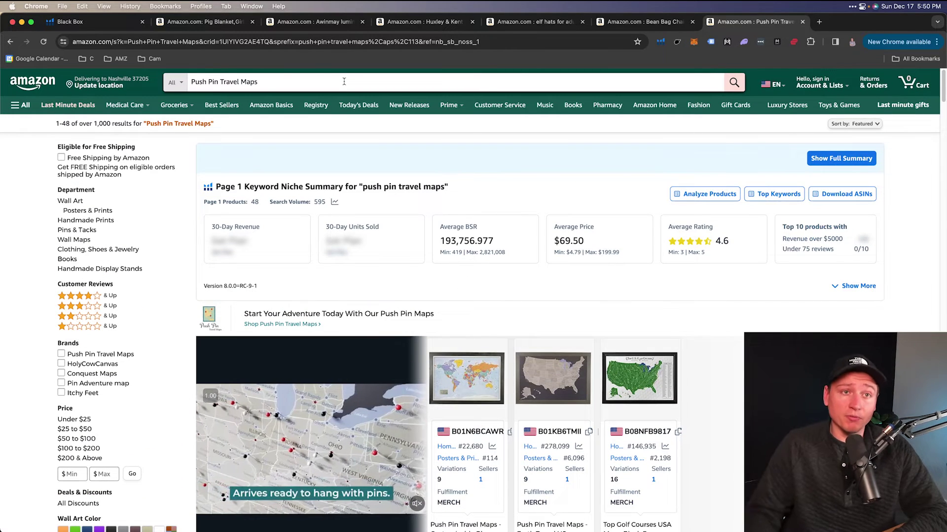
Step: Open Black Box's keyword search and set a minimum search volume of 10000 and a maximum review count of 250
click(70, 22)
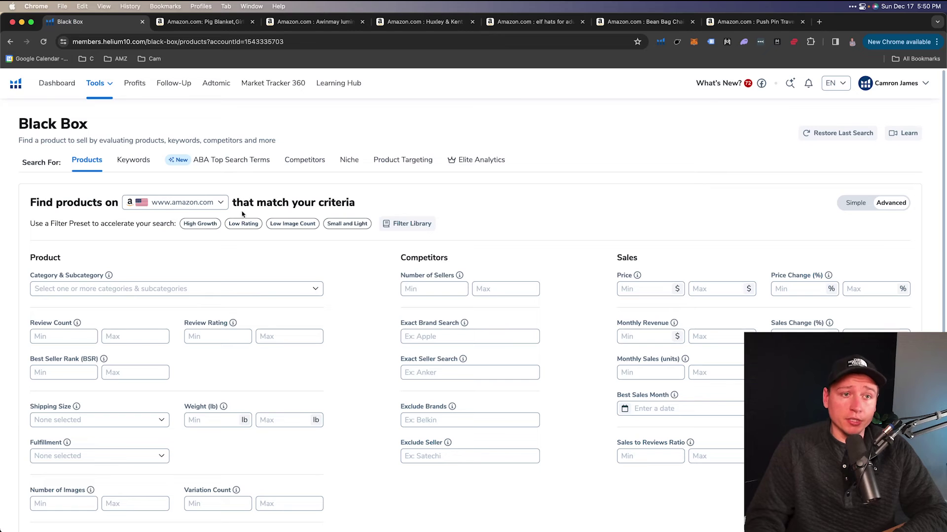
click(133, 162)
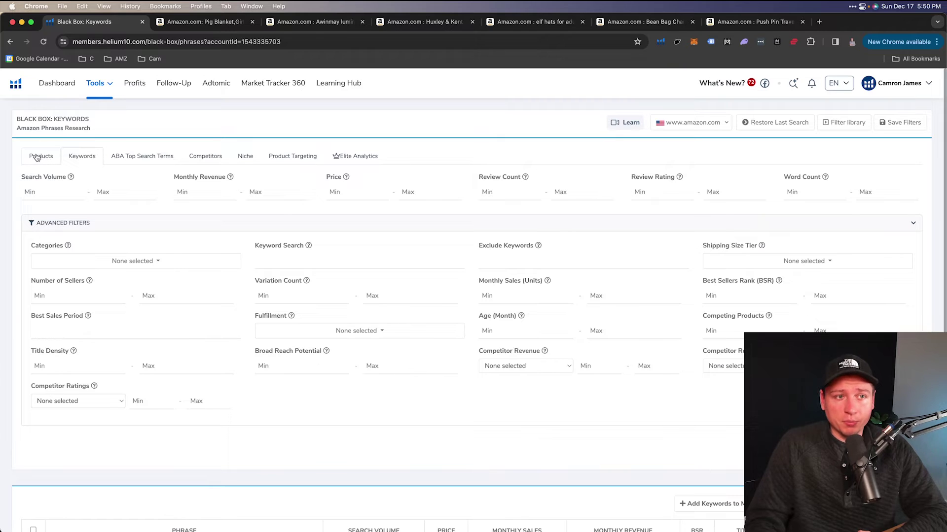
click(42, 191)
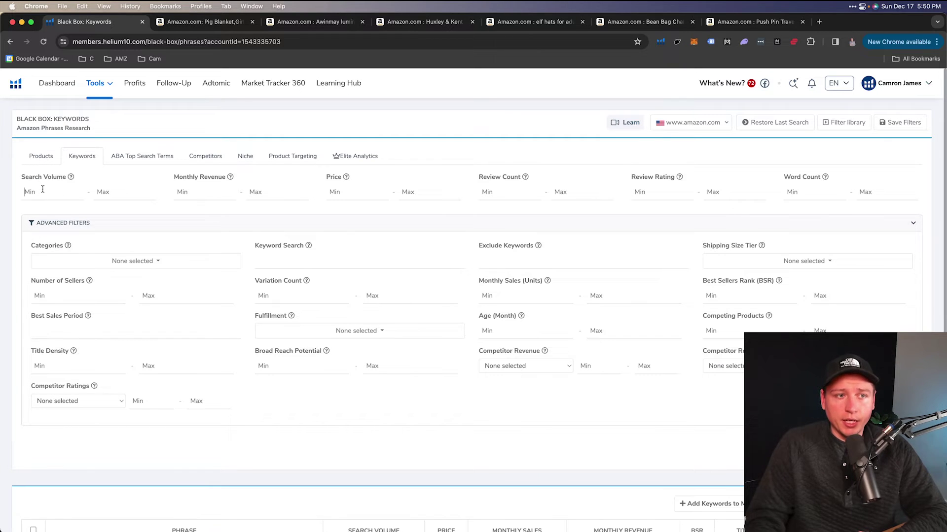
text(10000)
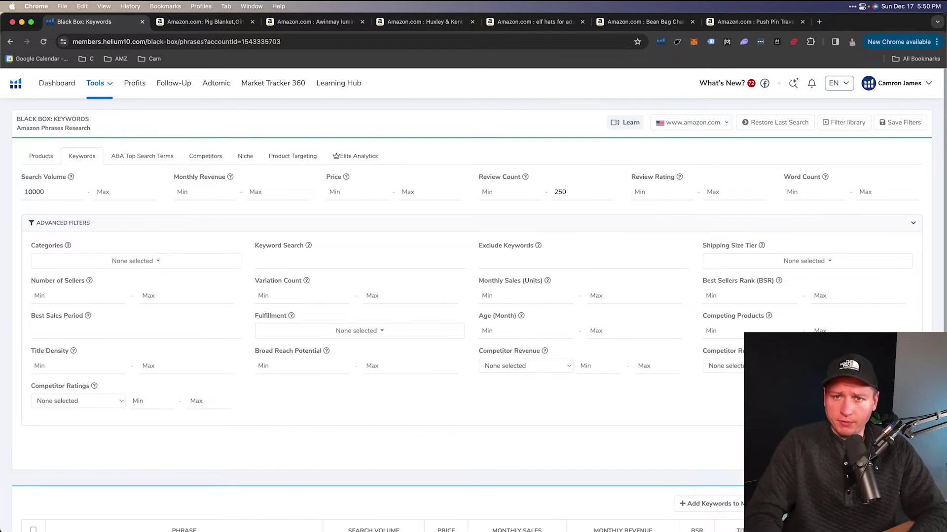
Step: Limit the shipping size tier to Small Standard-Size, Large Standard-Size and Small Oversize
scroll(616, 274, down, 1)
click(792, 240)
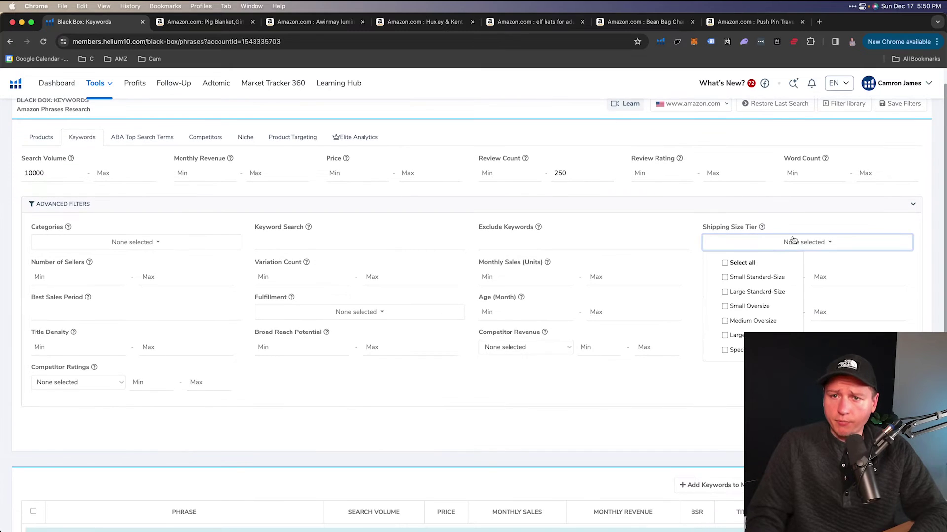
click(748, 277)
click(750, 292)
click(753, 307)
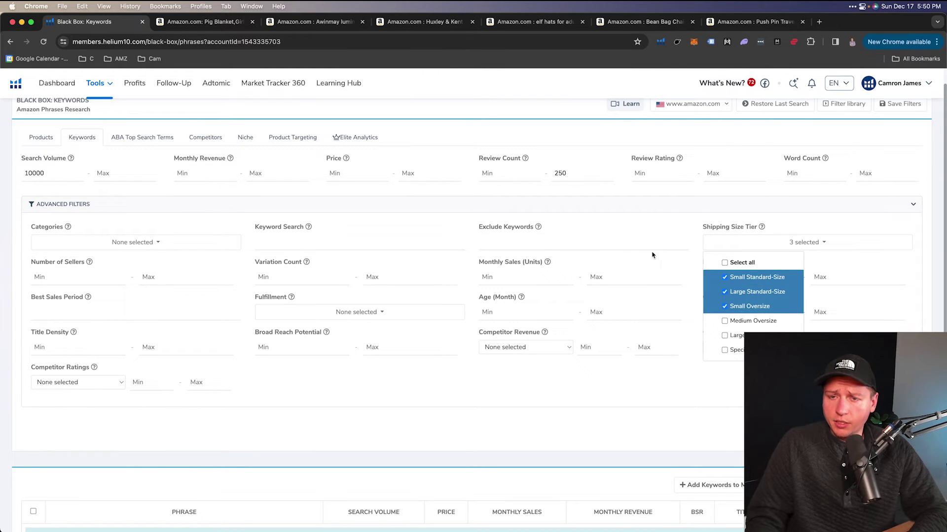
click(693, 232)
Step: Select all product categories for the keyword search and keep the advanced filters expanded
scroll(624, 226, down, 3)
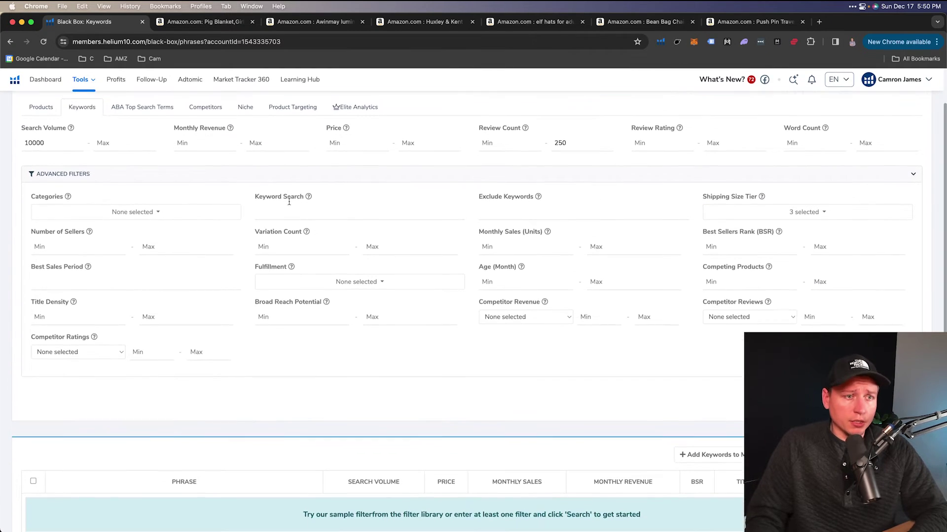
click(157, 190)
click(51, 210)
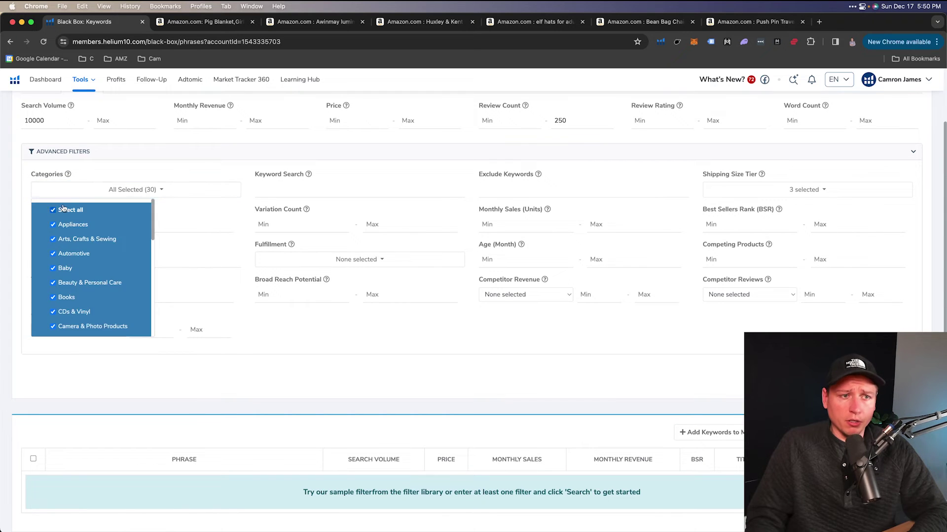
click(125, 156)
click(769, 223)
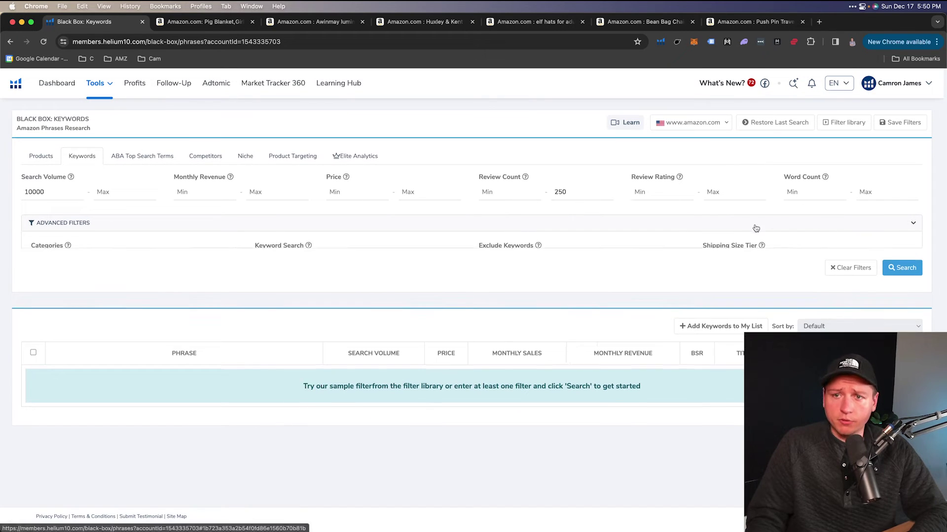
Step: Set the best sales period to December 2023 and run the keyword search
scroll(443, 247, down, 3)
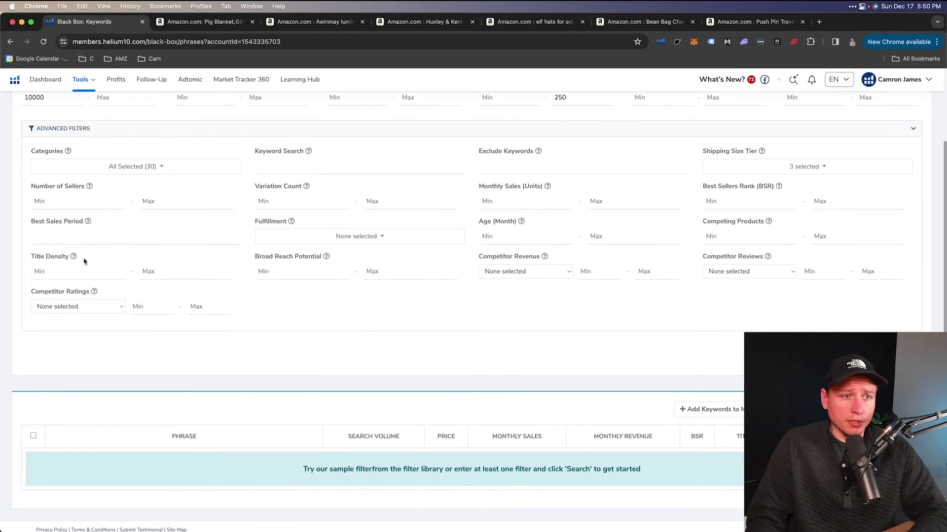
click(67, 238)
click(109, 202)
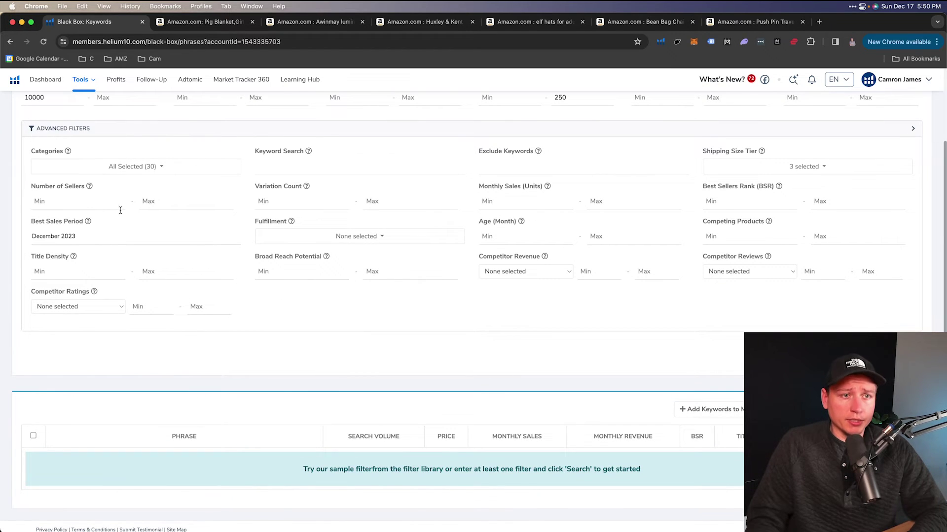
scroll(190, 238, down, 1)
click(895, 351)
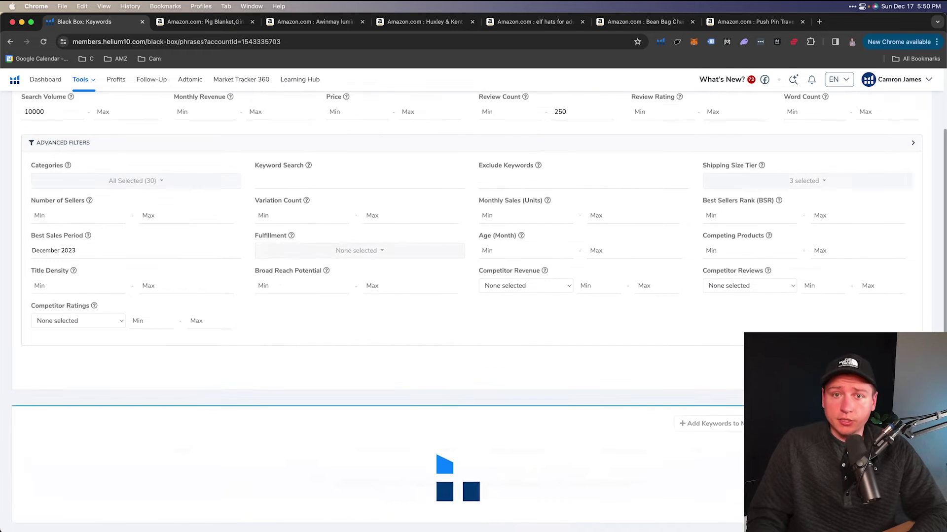
Step: Look through the top keyword results and open the Amazon search for "first christmas together ornament"
scroll(382, 330, up, 2)
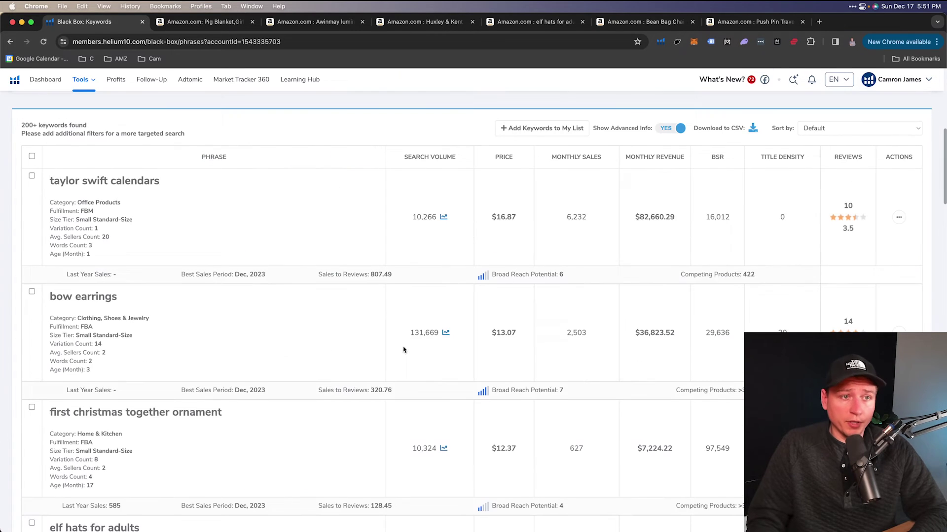
scroll(404, 350, down, 1)
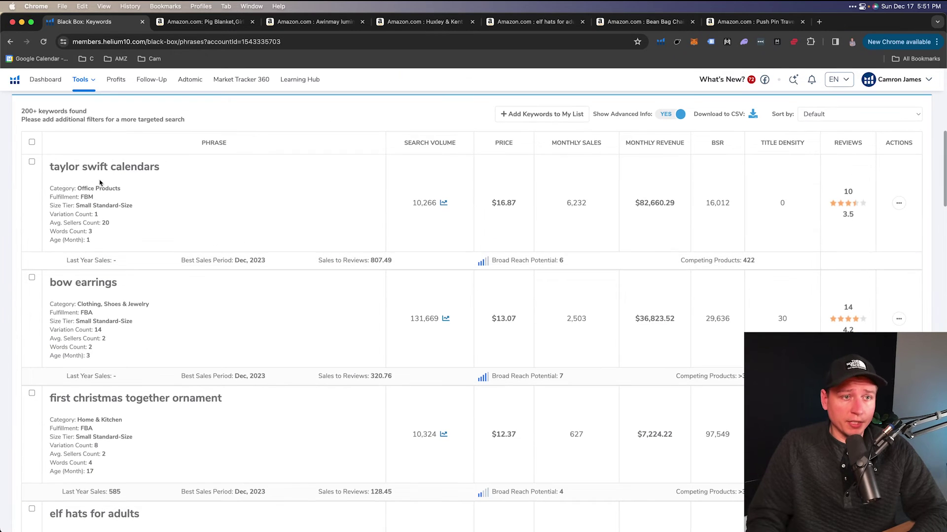
scroll(123, 187, down, 1)
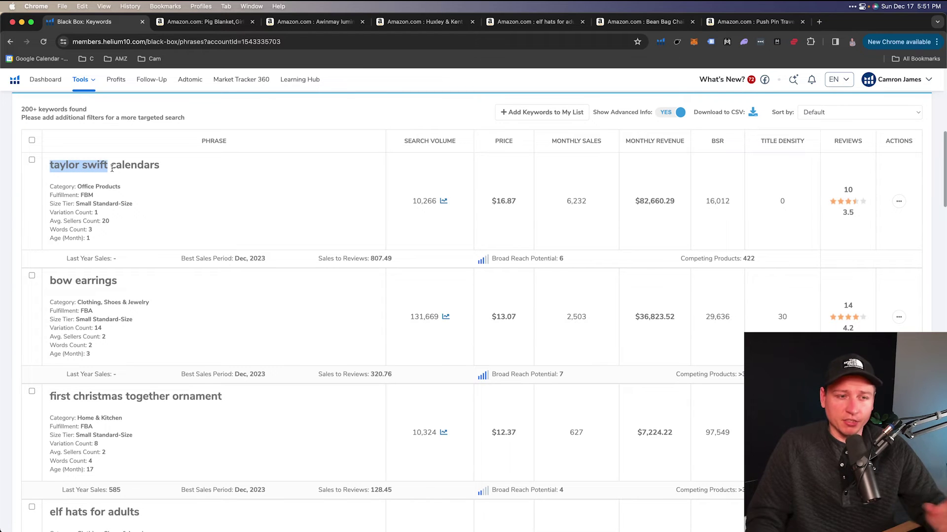
scroll(175, 242, down, 3)
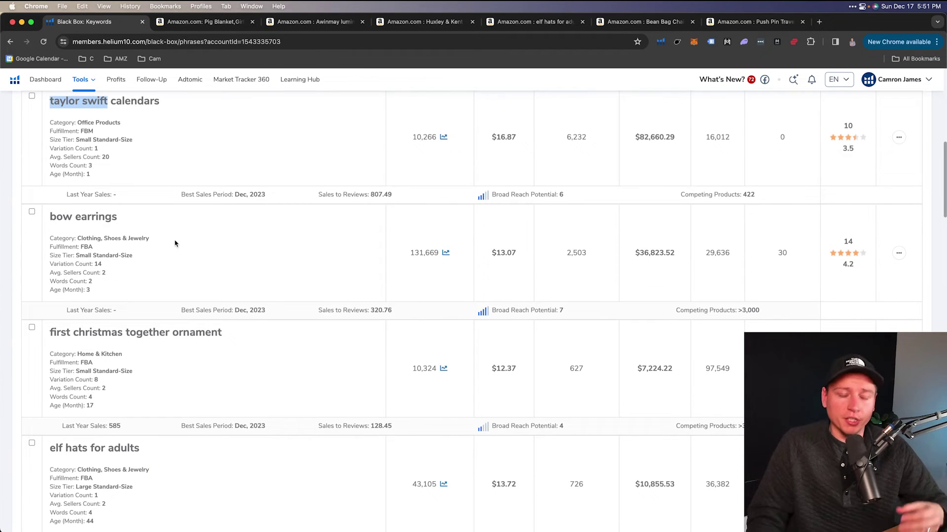
scroll(161, 279, down, 3)
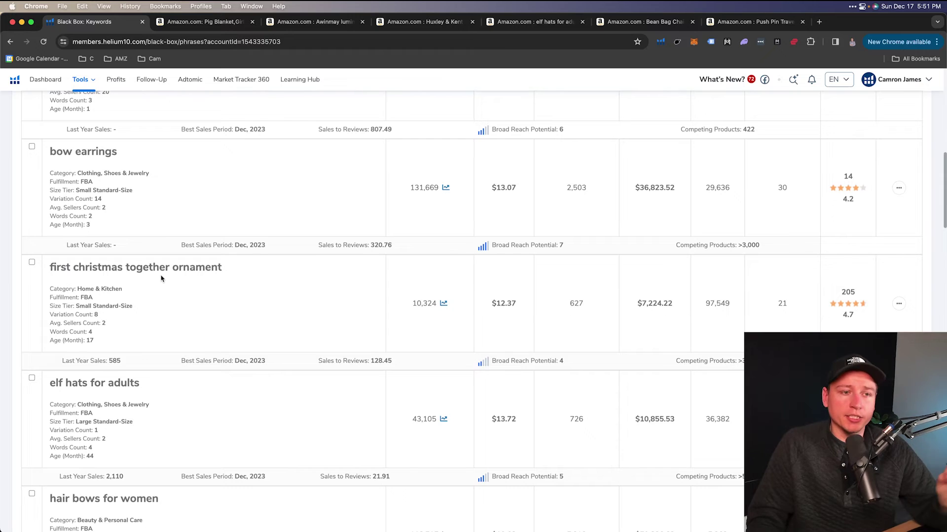
scroll(161, 279, down, 4)
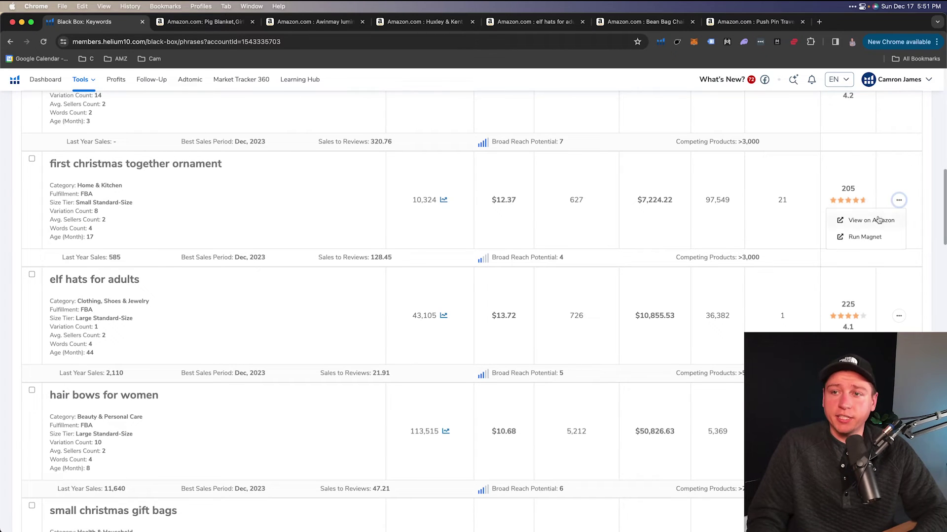
click(878, 221)
Step: Examine the Amazon ornament listings for price, review counts, past-month purchases and fulfillment
scroll(264, 191, down, 3)
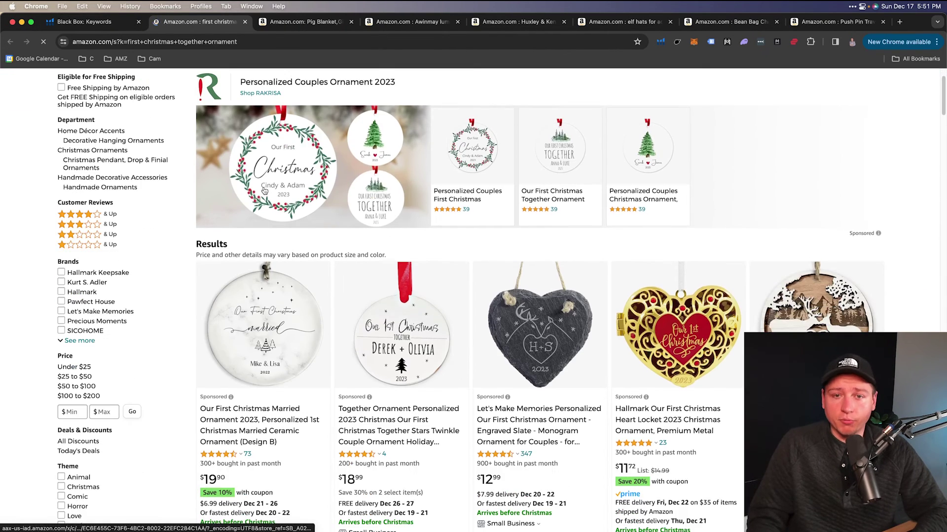
scroll(293, 187, down, 5)
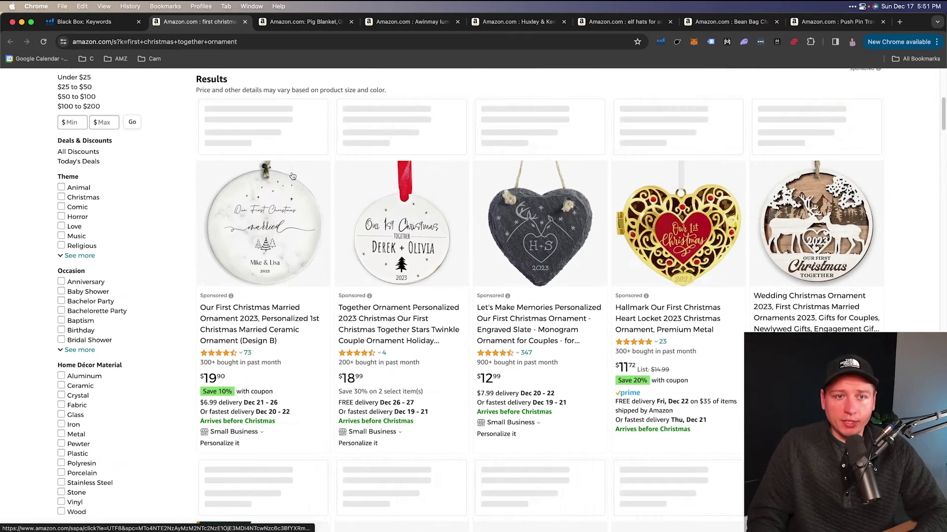
scroll(281, 174, down, 2)
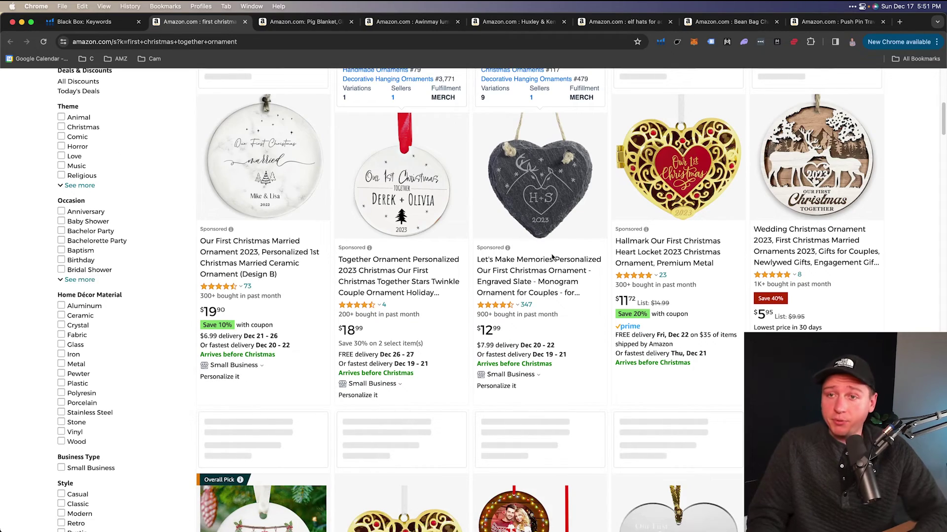
scroll(749, 227, down, 2)
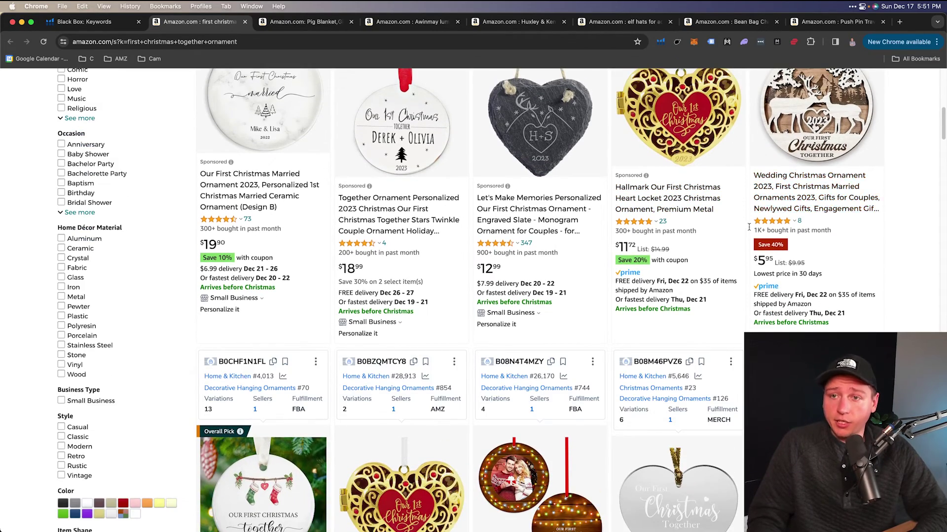
scroll(748, 227, down, 5)
scroll(446, 285, down, 2)
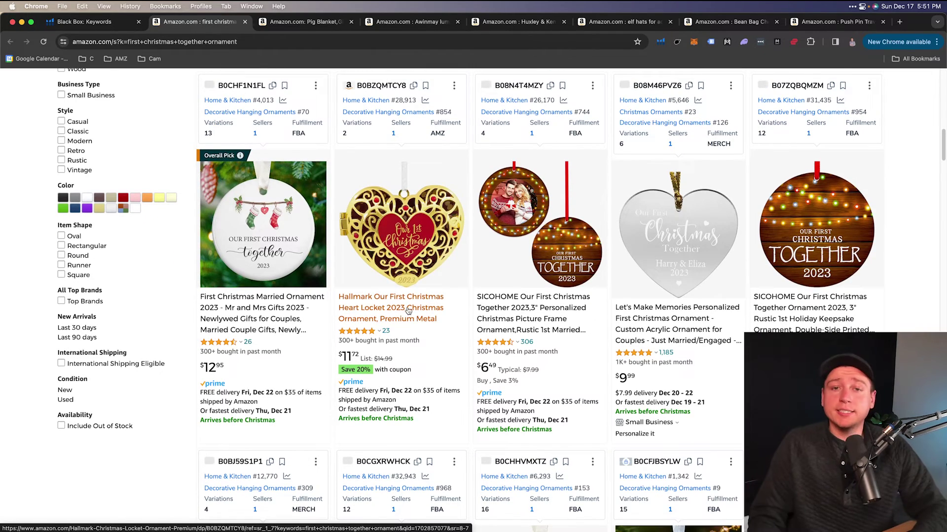
scroll(400, 304, down, 1)
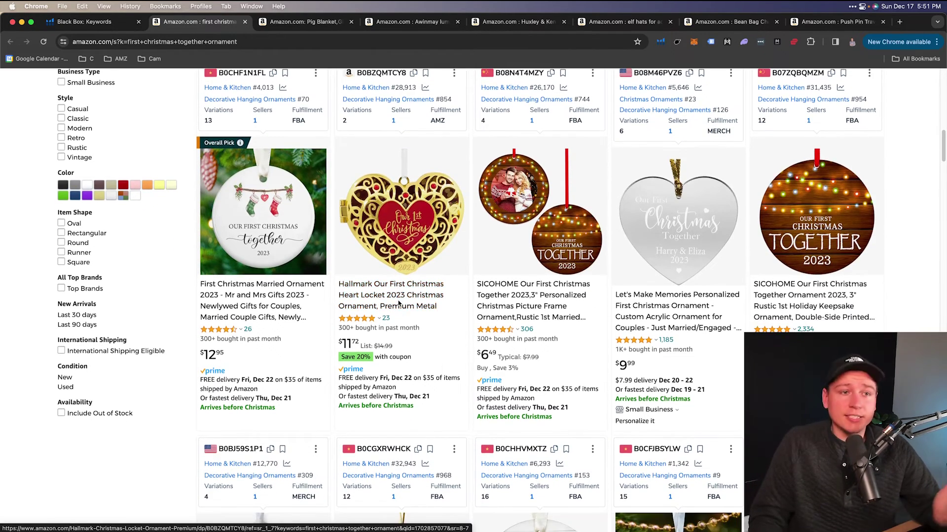
scroll(398, 303, down, 2)
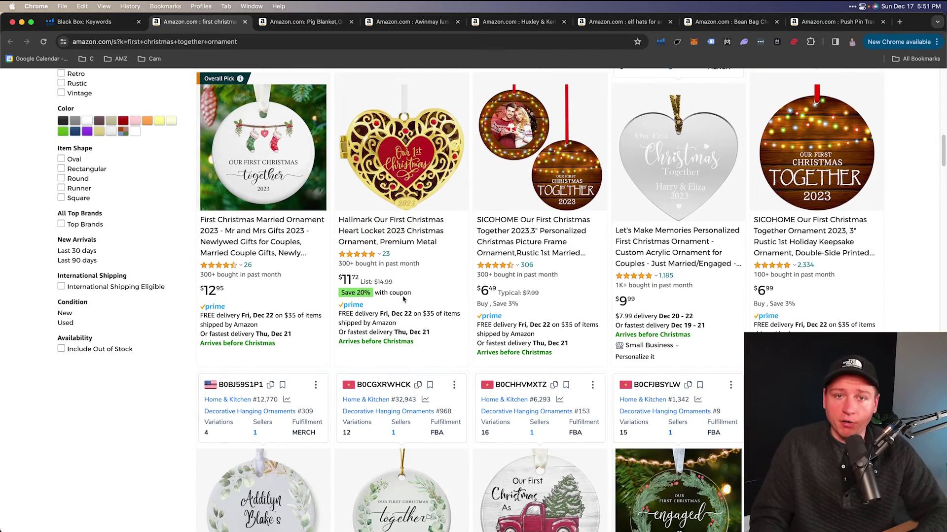
scroll(402, 299, down, 2)
scroll(395, 281, up, 3)
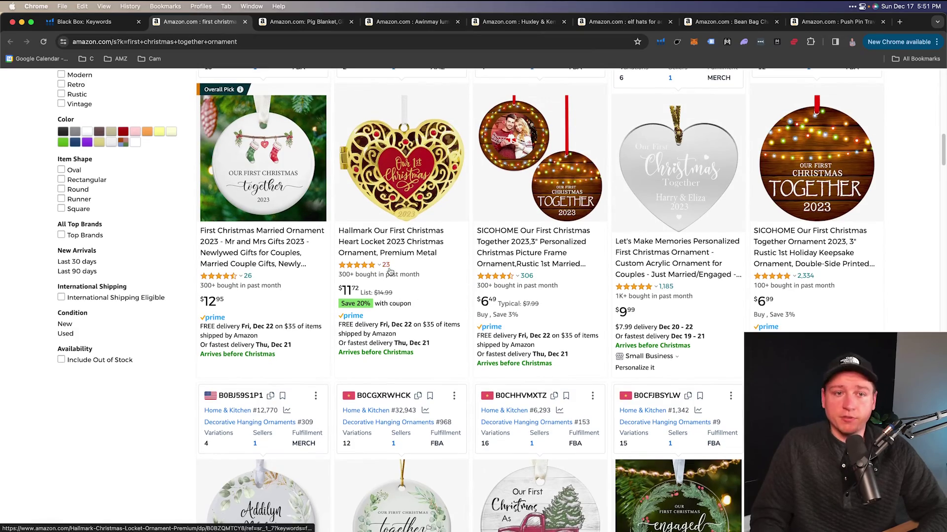
Step: Run Xray on the ornament search results and view the keyword's all-time search volume history
click(660, 42)
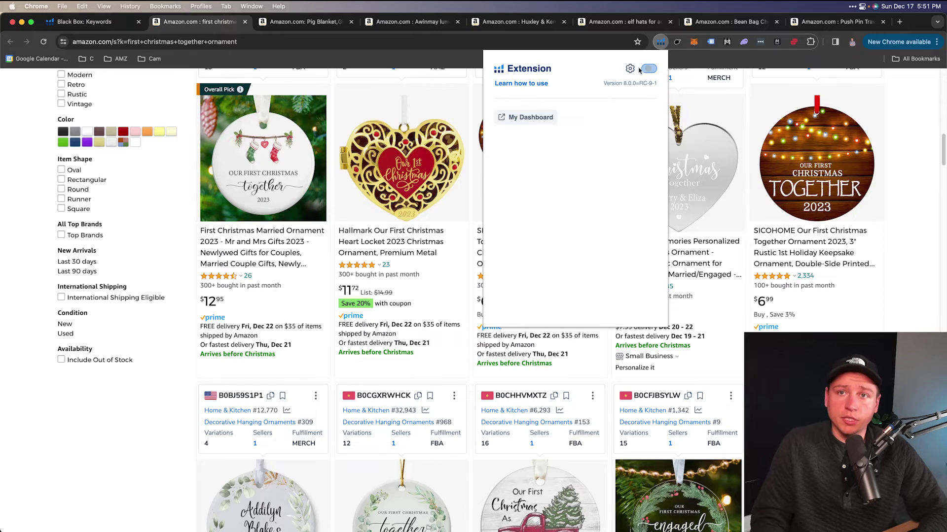
click(553, 141)
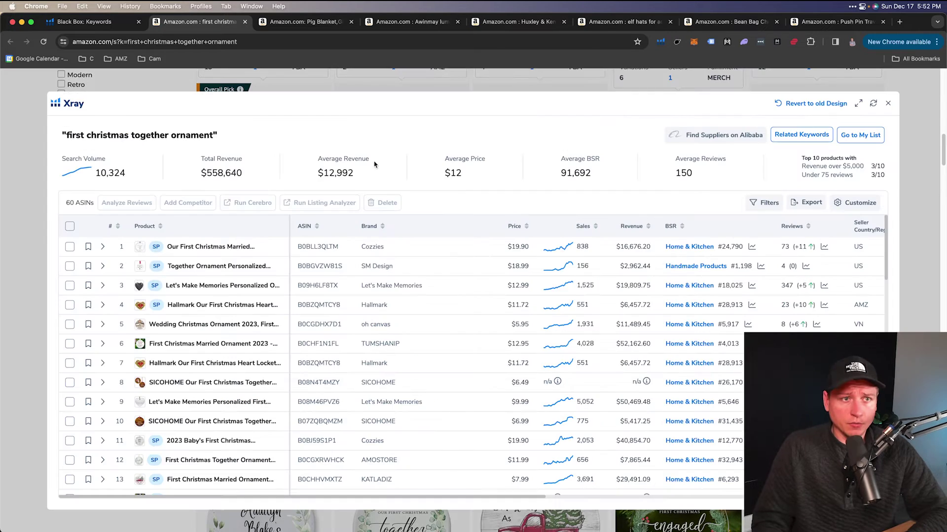
click(82, 173)
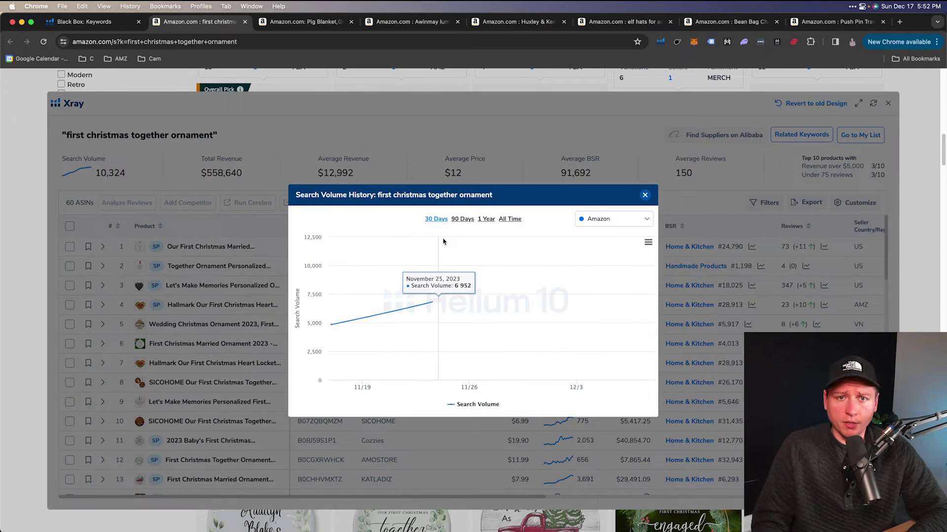
click(510, 221)
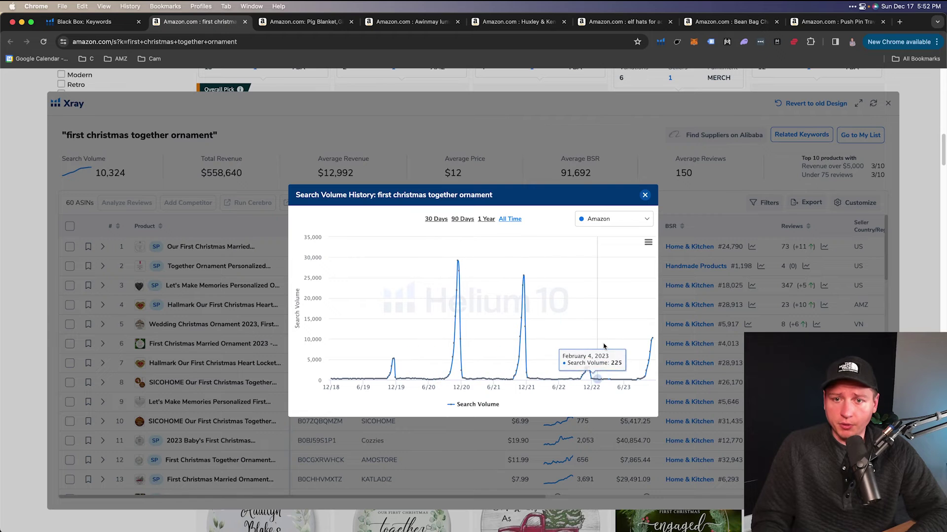
click(644, 195)
Step: Compare the revenue and review counts of the ornament listings in Xray, starting with the wedding ornament, and close the report
scroll(296, 307, down, 1)
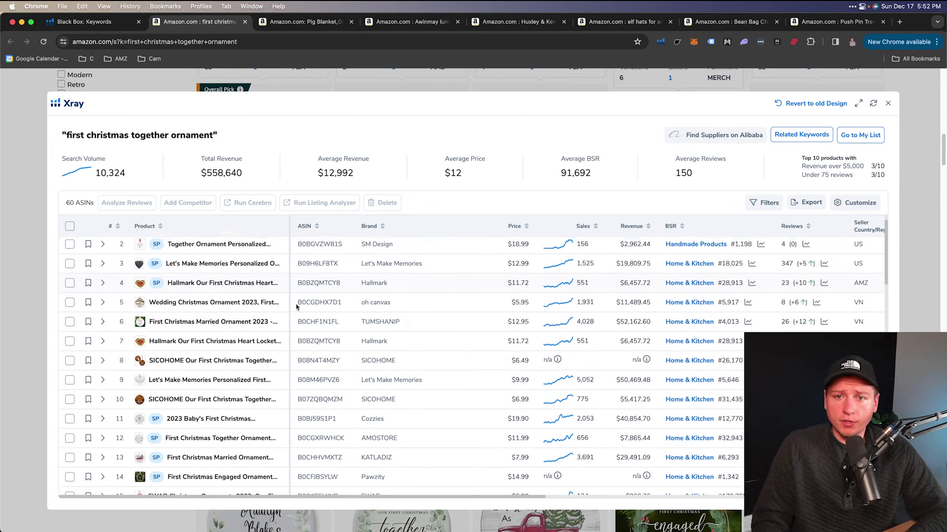
drag(616, 301, 651, 297)
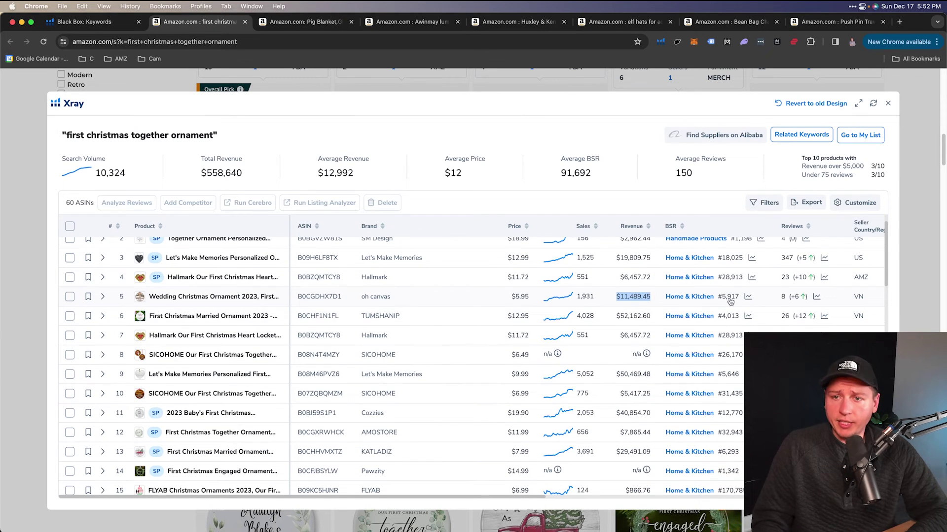
double_click(784, 316)
scroll(645, 309, down, 1)
scroll(642, 344, down, 5)
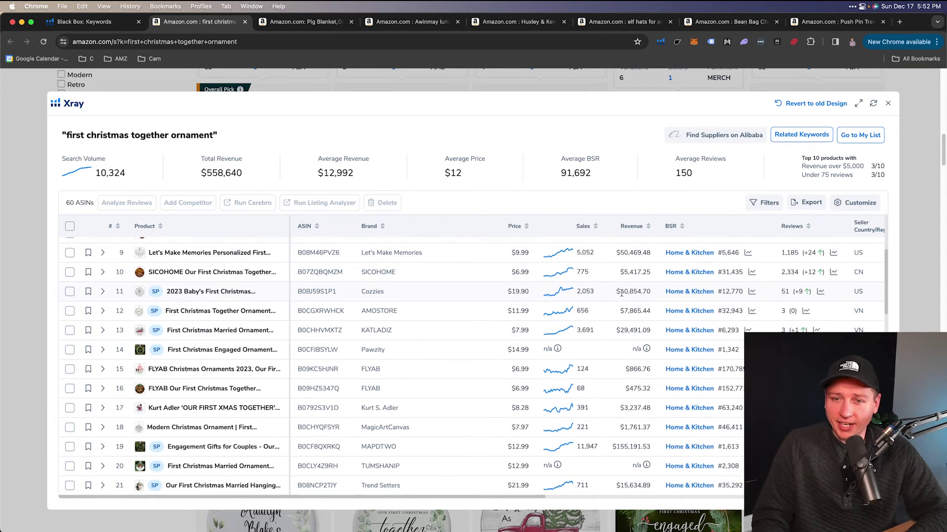
scroll(626, 291, down, 1)
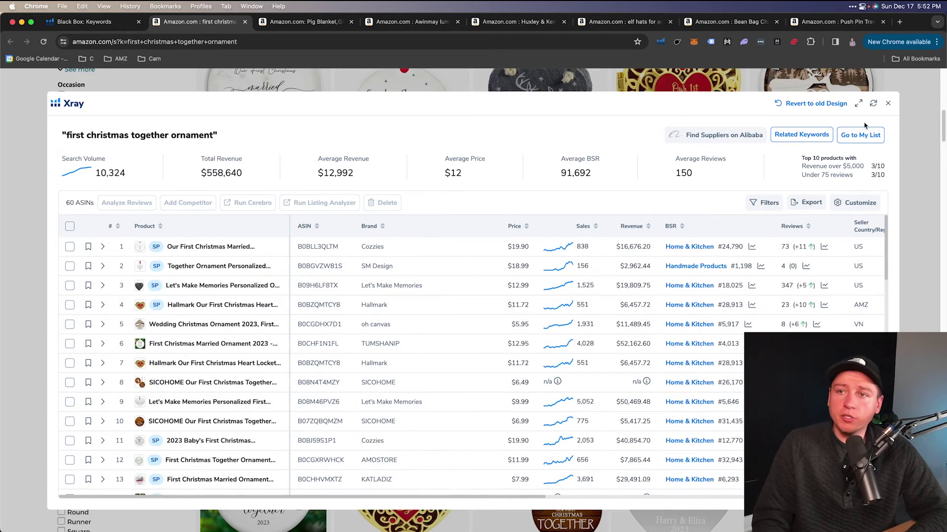
click(888, 103)
Step: Return to the Black Box keyword results and review the phrases from "elf hats for adults" down to "christmas party plates"
click(84, 21)
scroll(331, 302, down, 5)
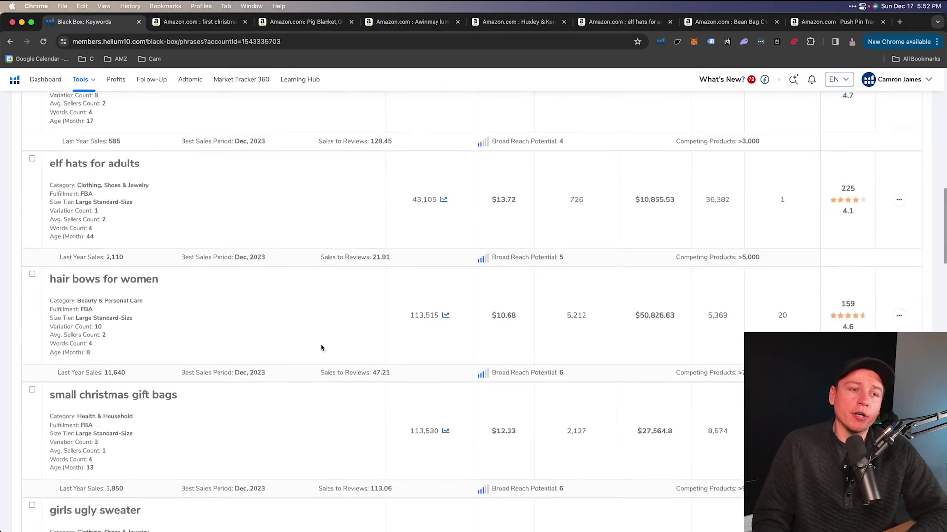
scroll(261, 337, down, 2)
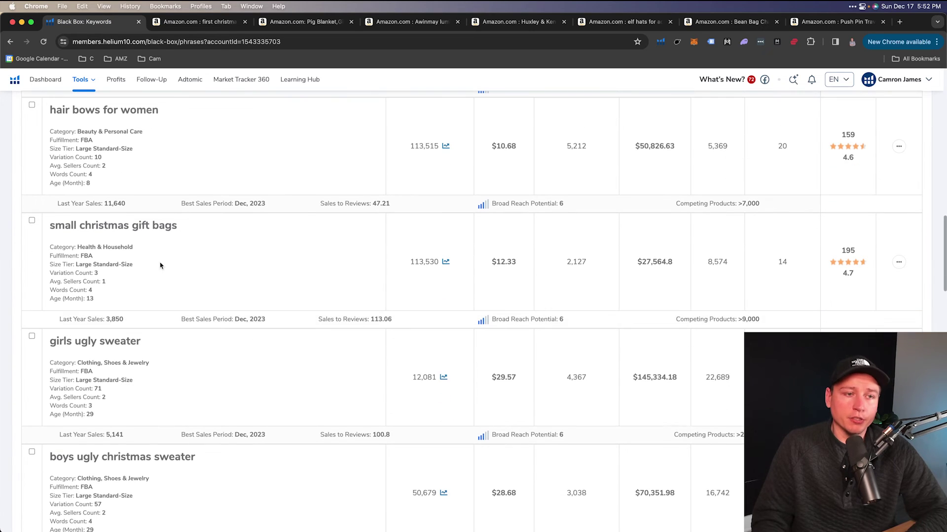
scroll(184, 290, down, 2)
scroll(154, 280, down, 1)
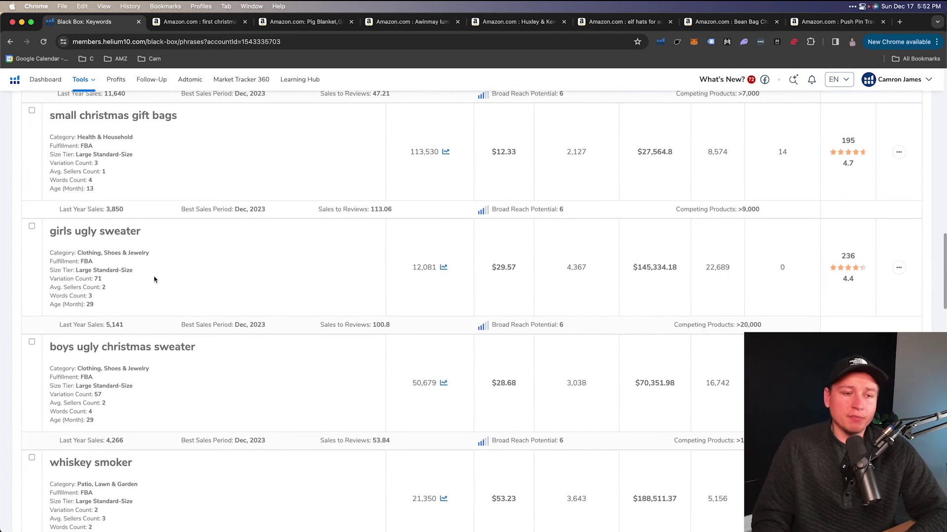
scroll(152, 281, down, 6)
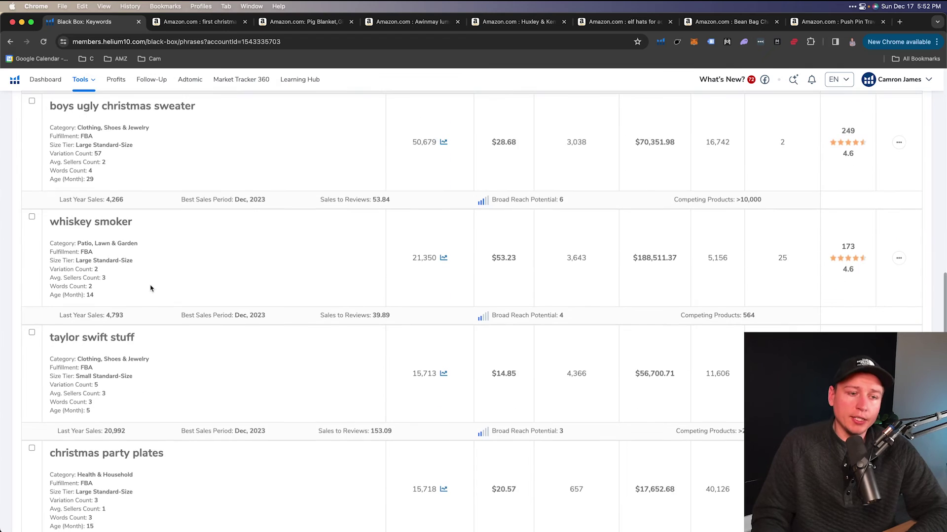
scroll(150, 285, down, 3)
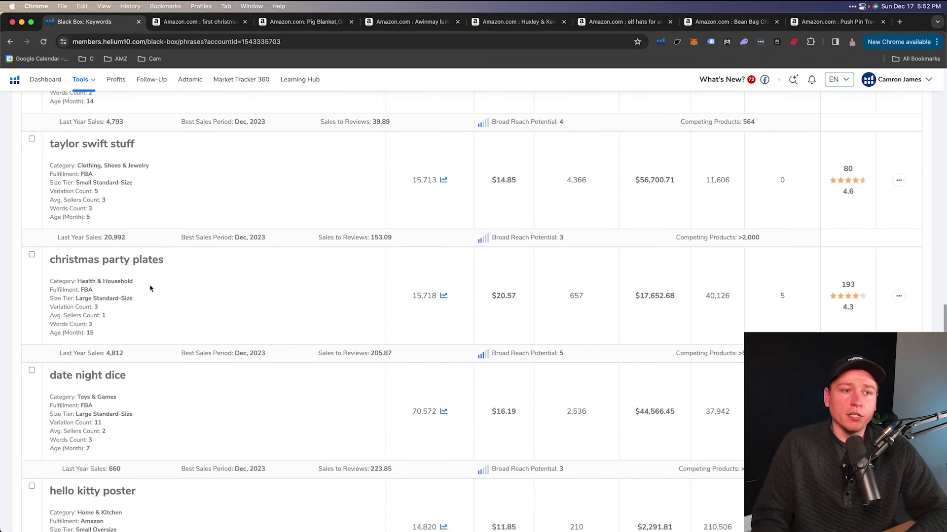
Step: Examine the "taylor swift stuff" keyword entry, highlighting its phrase, and continue down the results
drag(49, 144, 143, 146)
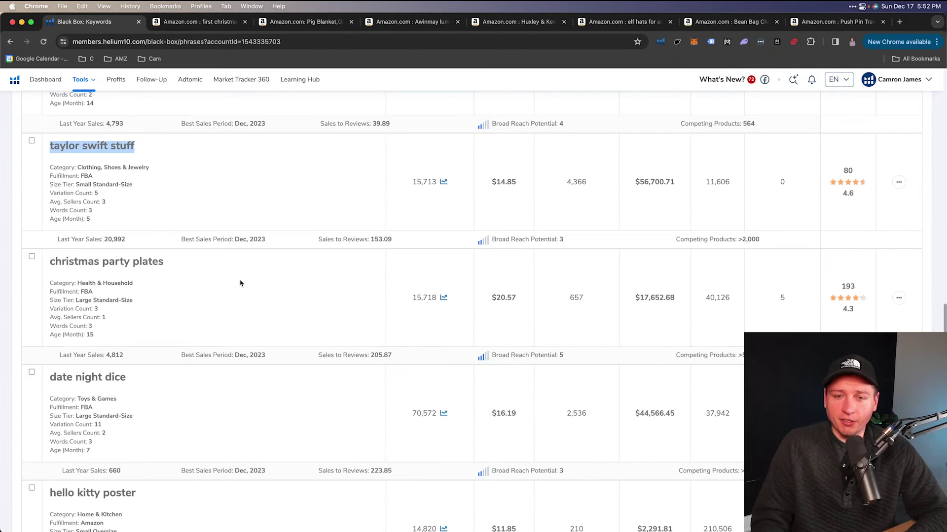
scroll(242, 284, down, 1)
scroll(242, 284, up, 1)
click(138, 181)
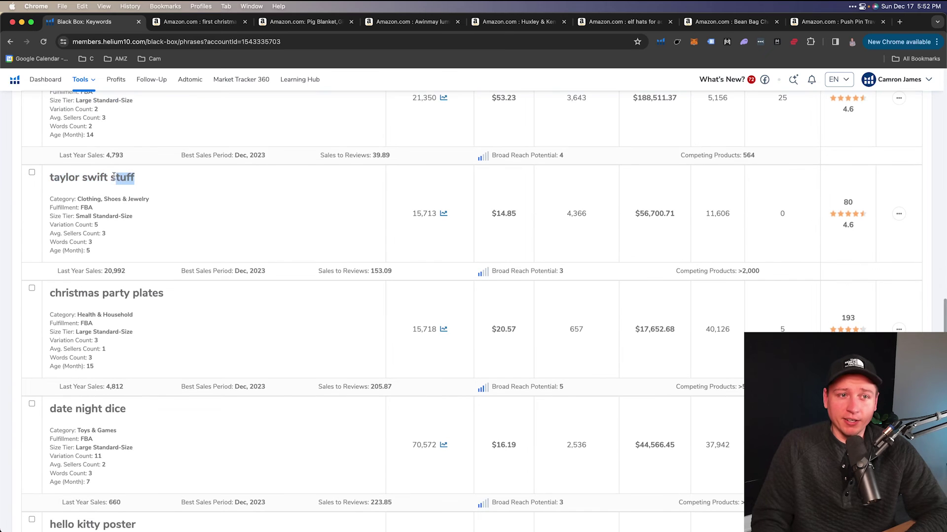
drag(114, 176, 53, 177)
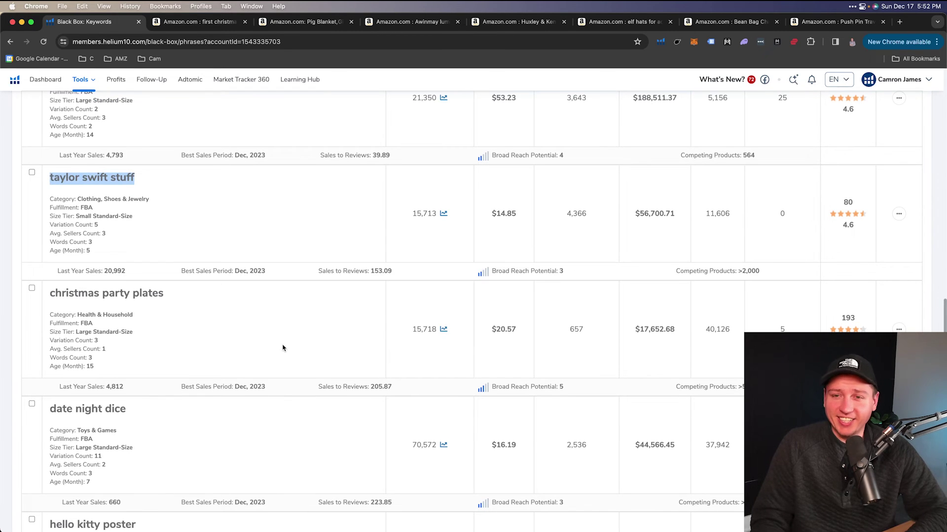
scroll(283, 348, down, 2)
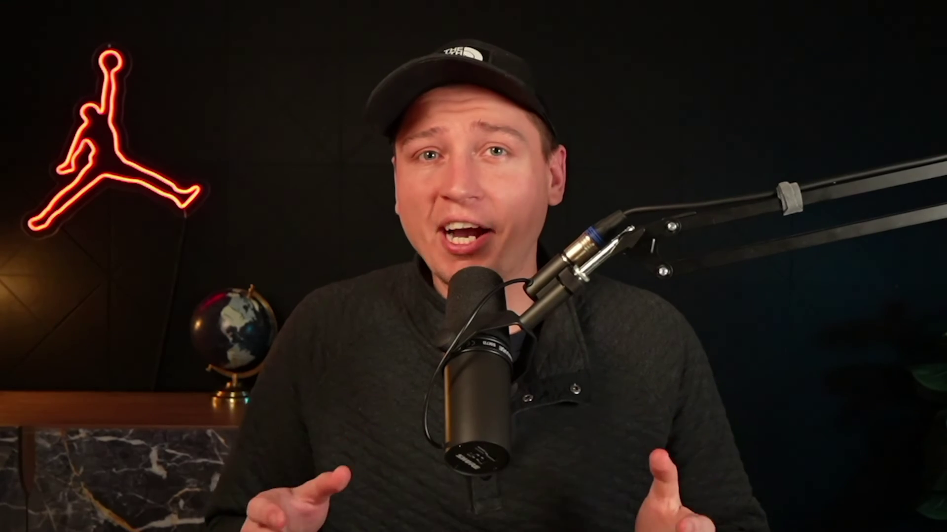